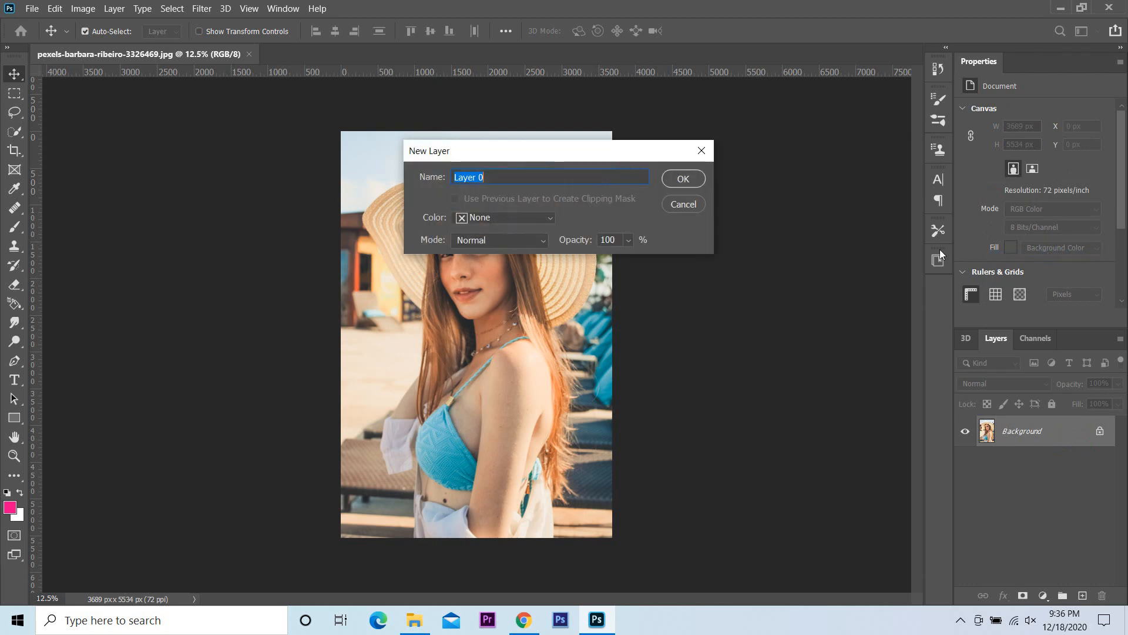
# - Unlock the background as Layer 0 and place a white (ffffff) Solid Color fill layer beneath it
pyautogui.click(685, 180)
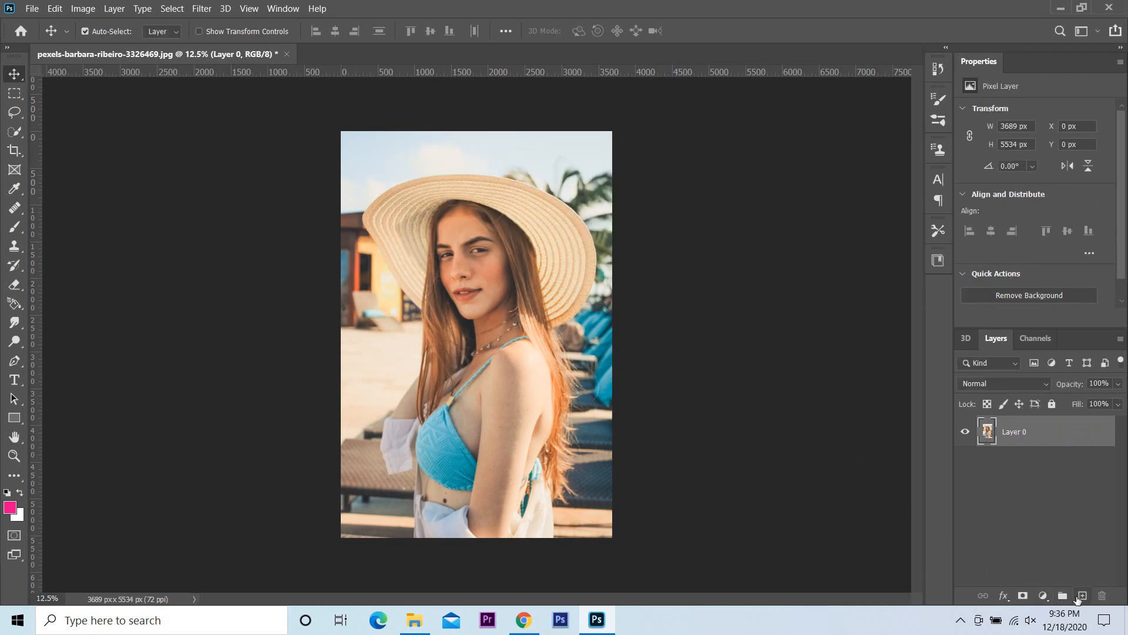
pyautogui.click(1042, 595)
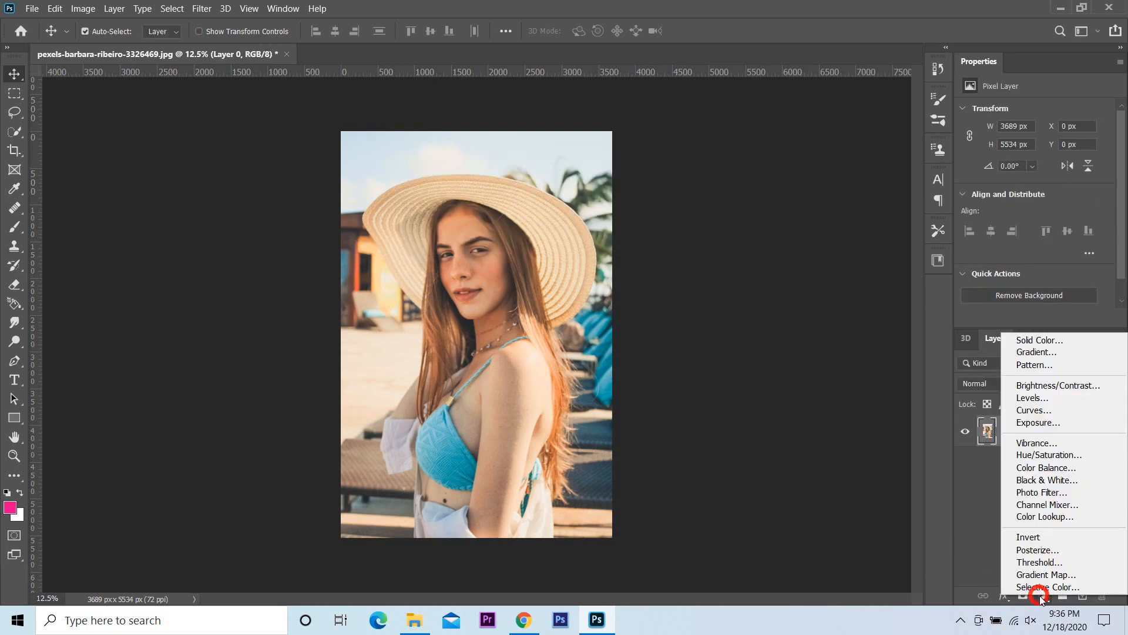
pyautogui.click(1026, 347)
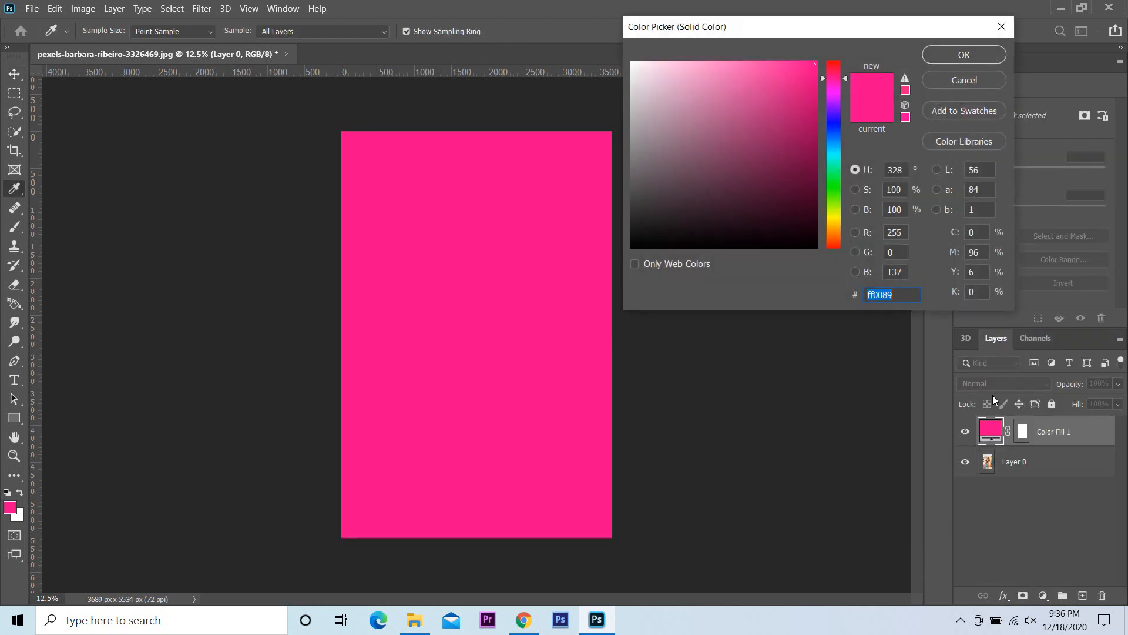
pyautogui.moveTo(774, 122)
pyautogui.mouseDown()
pyautogui.moveTo(676, 97)
pyautogui.moveTo(584, 44)
pyautogui.mouseUp()
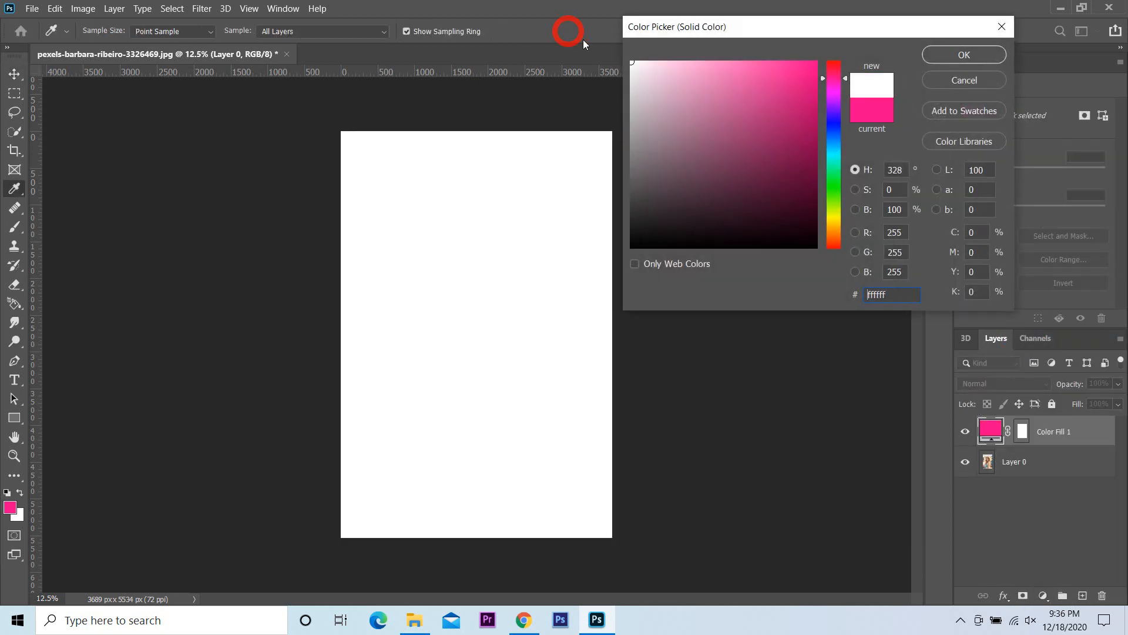
pyautogui.click(962, 56)
pyautogui.moveTo(1064, 423); pyautogui.dragTo(1062, 473)
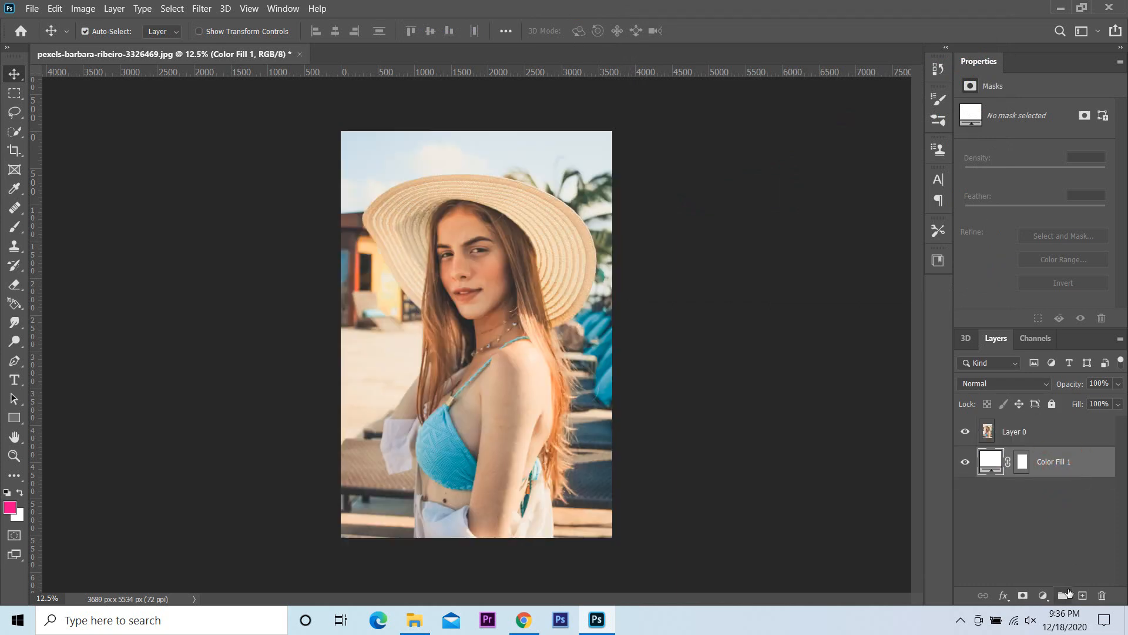
# - Select the woman on Layer 0 automatically with Select Subject
pyautogui.click(1025, 430)
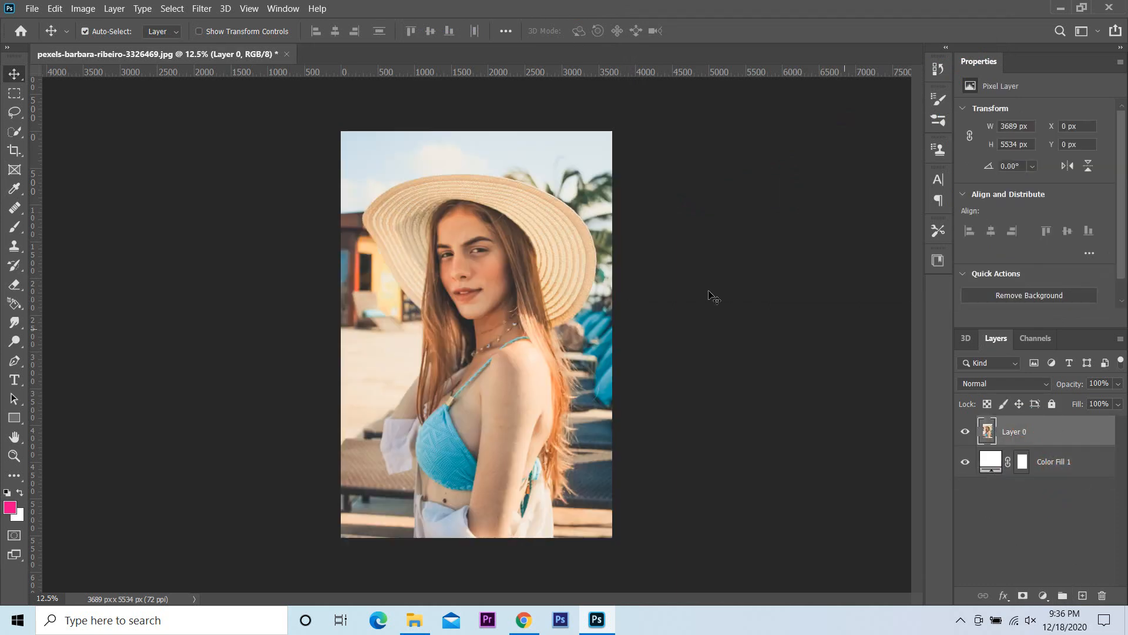
pyautogui.click(14, 132)
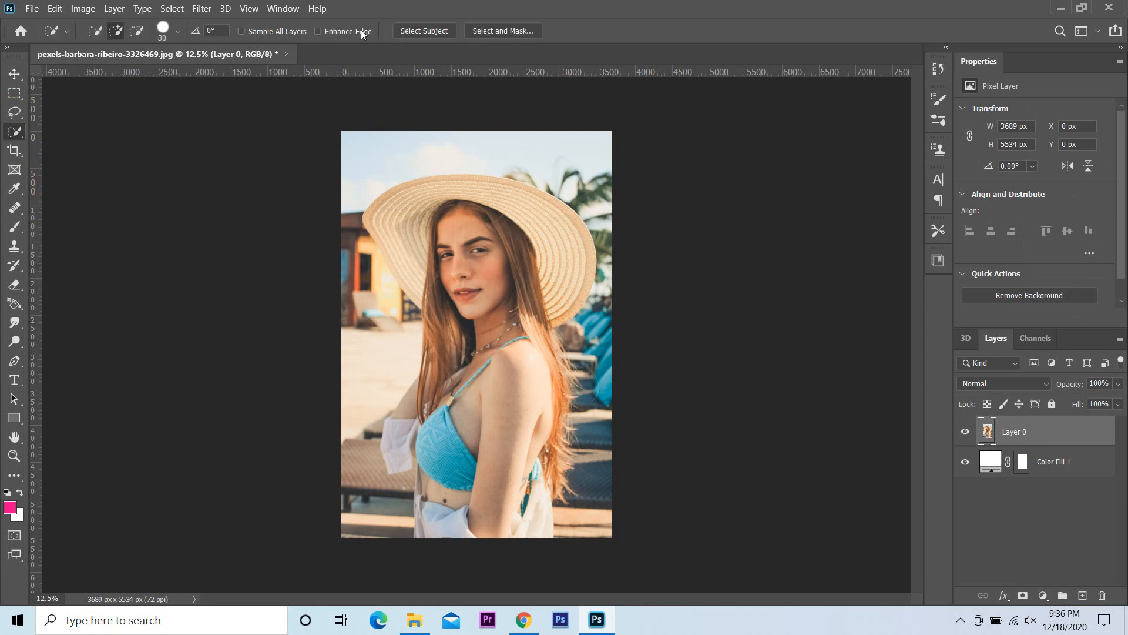
pyautogui.click(425, 31)
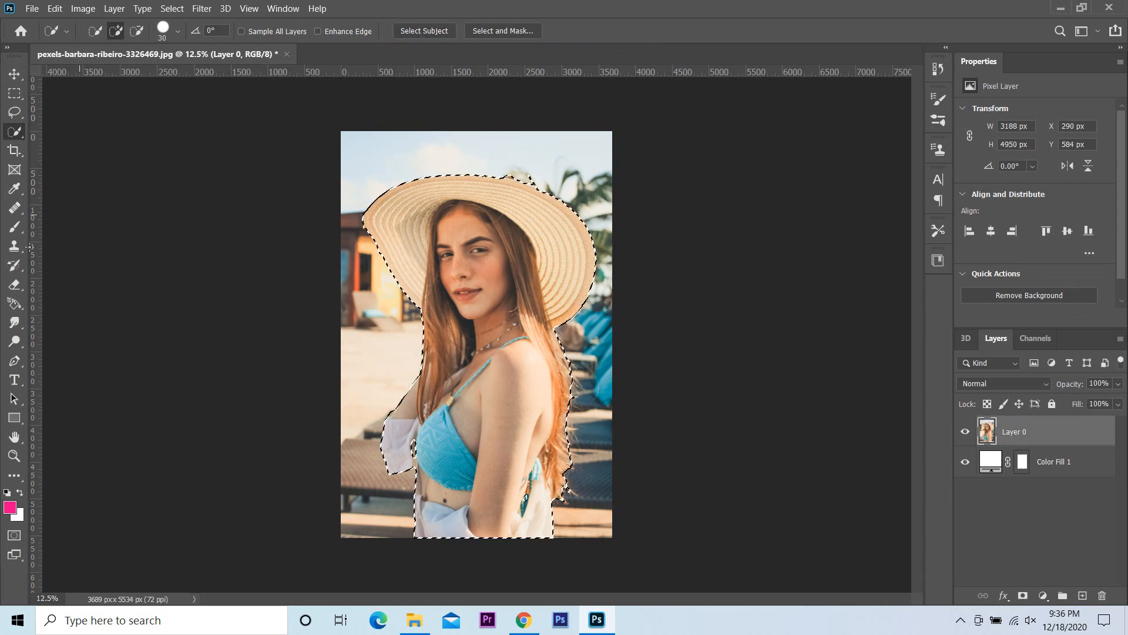
# - Add the missed gap between the white sleeve and the blue bikini top to the selection with the Lasso
pyautogui.click(14, 456)
pyautogui.moveTo(415, 455); pyautogui.dragTo(449, 476)
pyautogui.click(14, 112)
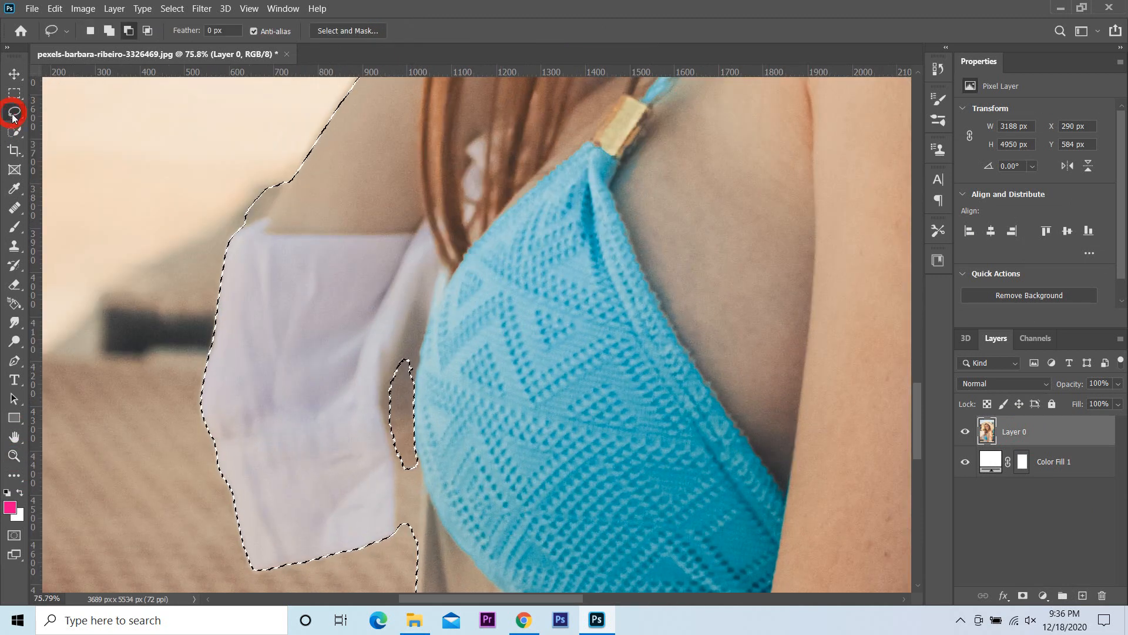
pyautogui.click(108, 30)
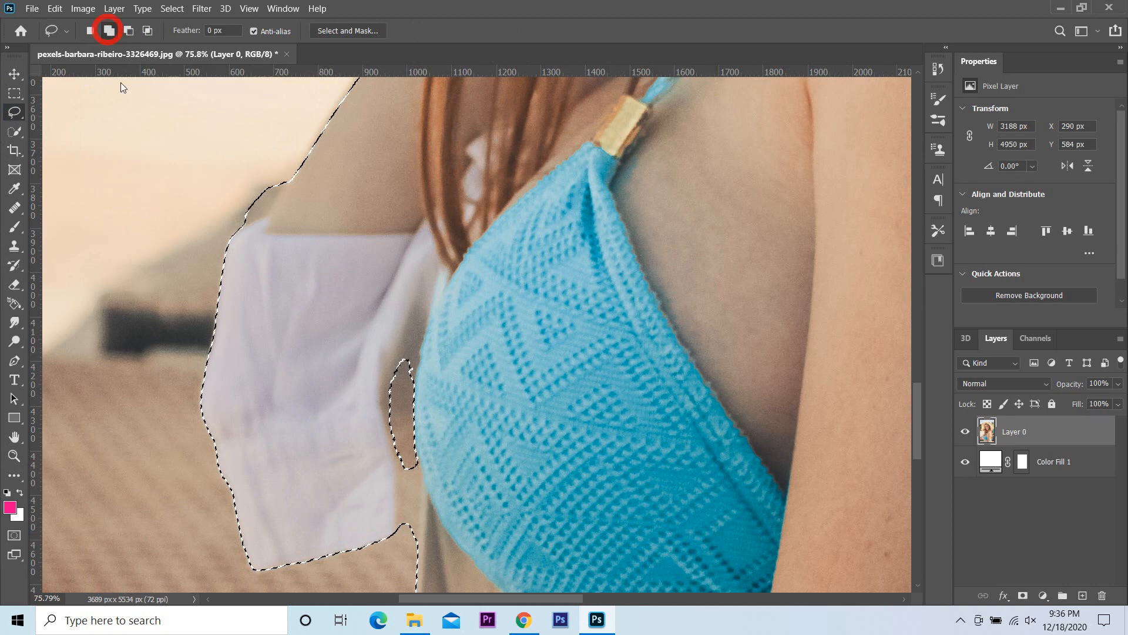
pyautogui.moveTo(471, 432)
pyautogui.mouseDown()
pyautogui.moveTo(391, 486)
pyautogui.moveTo(369, 314)
pyautogui.moveTo(415, 332)
pyautogui.mouseUp()
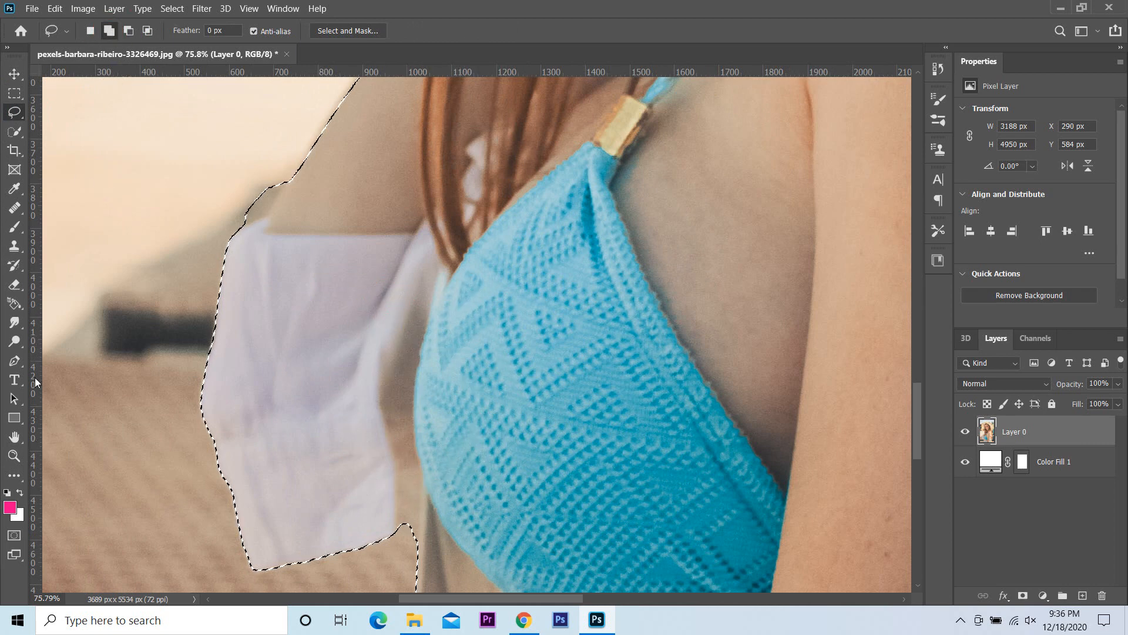
# - Subtract the palm leaf areas above the hat's brim from the selection with the Lasso
pyautogui.click(14, 437)
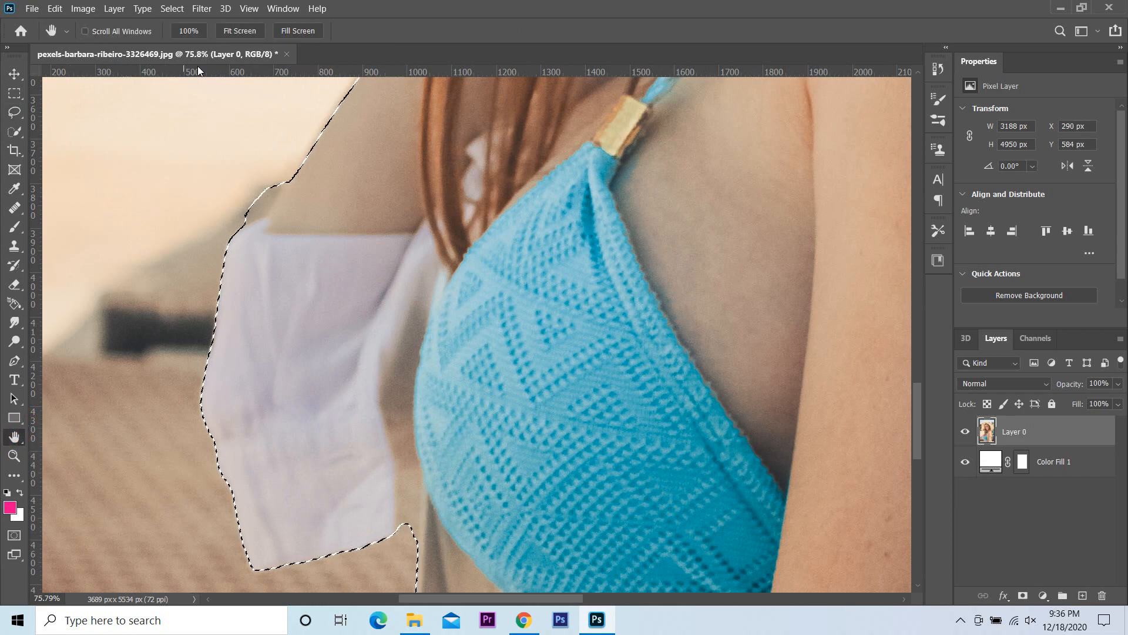
pyautogui.click(245, 30)
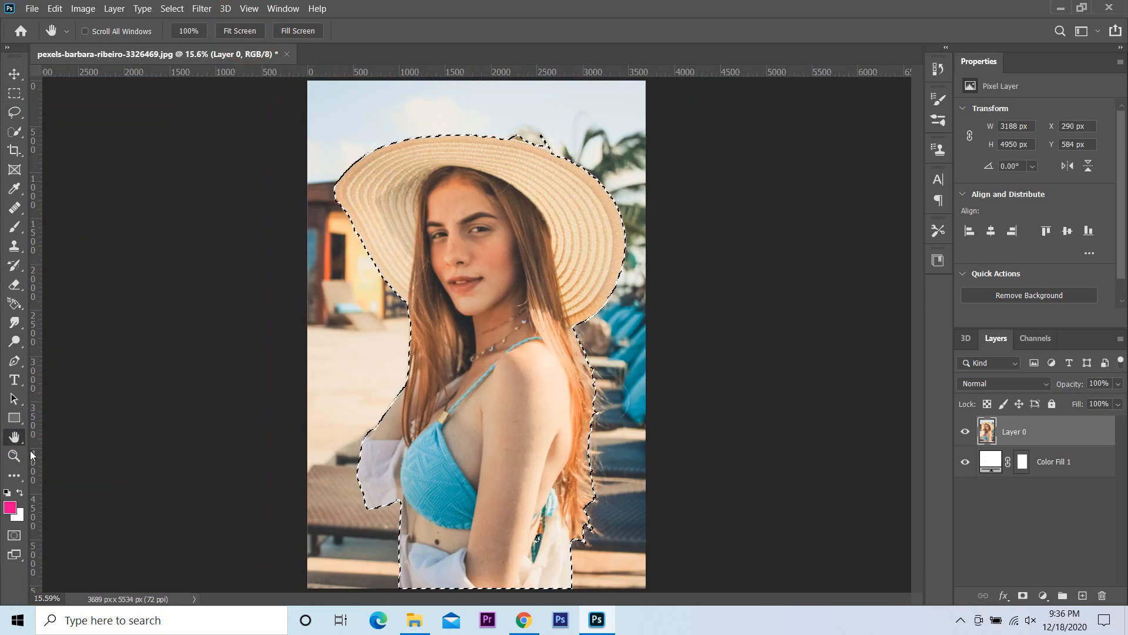
pyautogui.click(14, 455)
pyautogui.moveTo(549, 130); pyautogui.dragTo(656, 308)
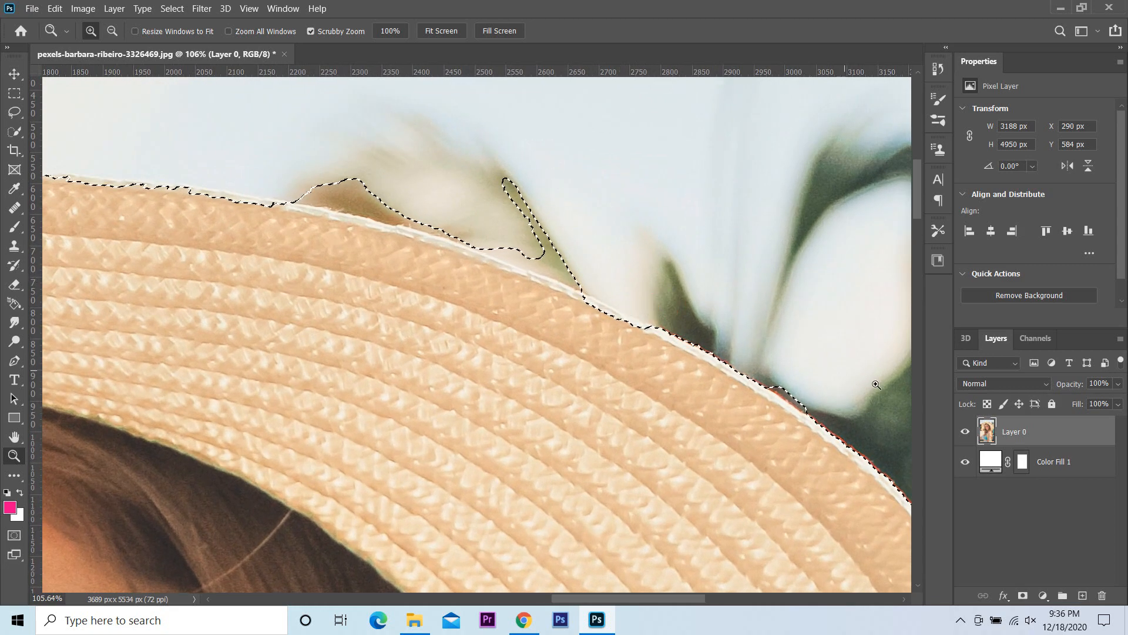
pyautogui.click(14, 112)
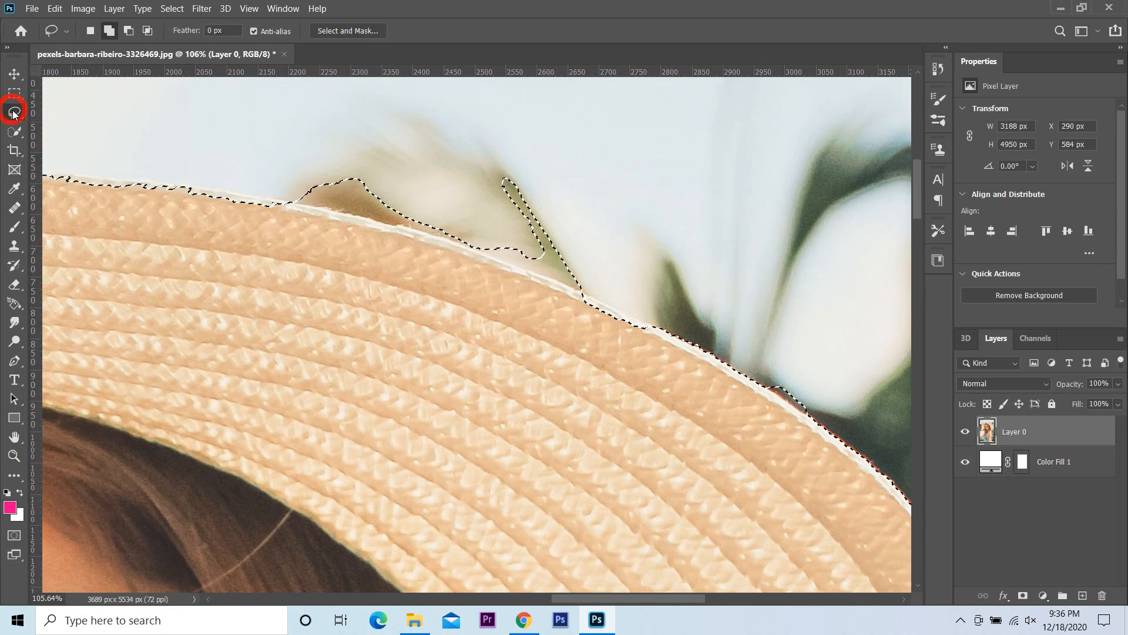
pyautogui.click(127, 31)
pyautogui.moveTo(281, 193)
pyautogui.mouseDown()
pyautogui.moveTo(419, 228)
pyautogui.moveTo(611, 301)
pyautogui.moveTo(652, 215)
pyautogui.moveTo(578, 132)
pyautogui.moveTo(420, 121)
pyautogui.moveTo(325, 144)
pyautogui.moveTo(287, 189)
pyautogui.mouseUp()
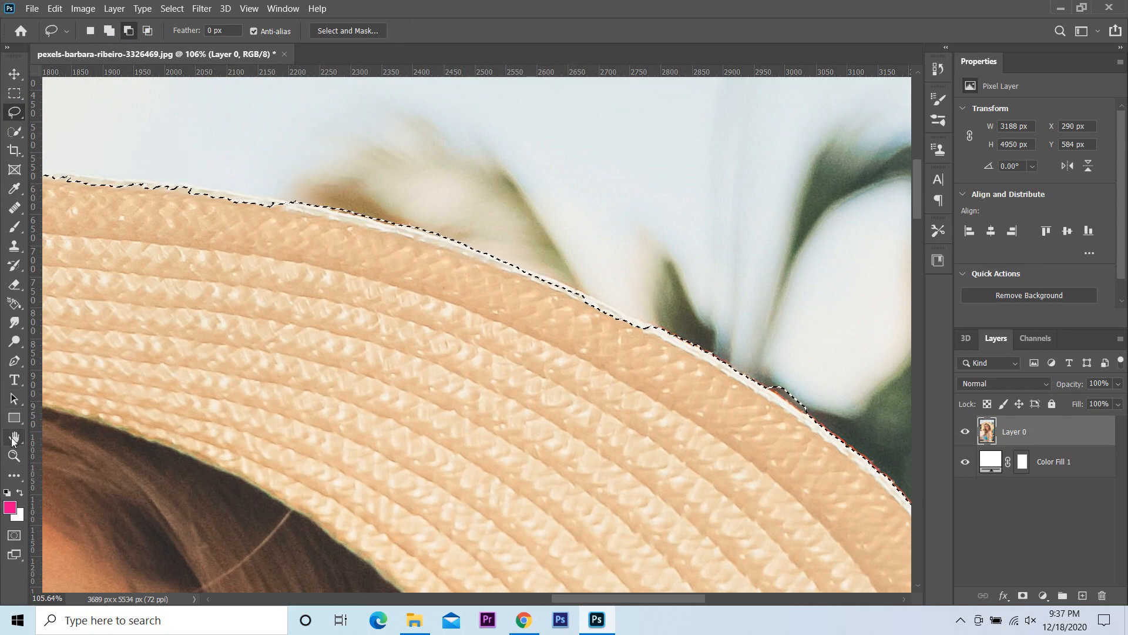
# - Mask Layer 0 with the selection and open the mask in Select and Mask
pyautogui.press('h')
pyautogui.click(234, 32)
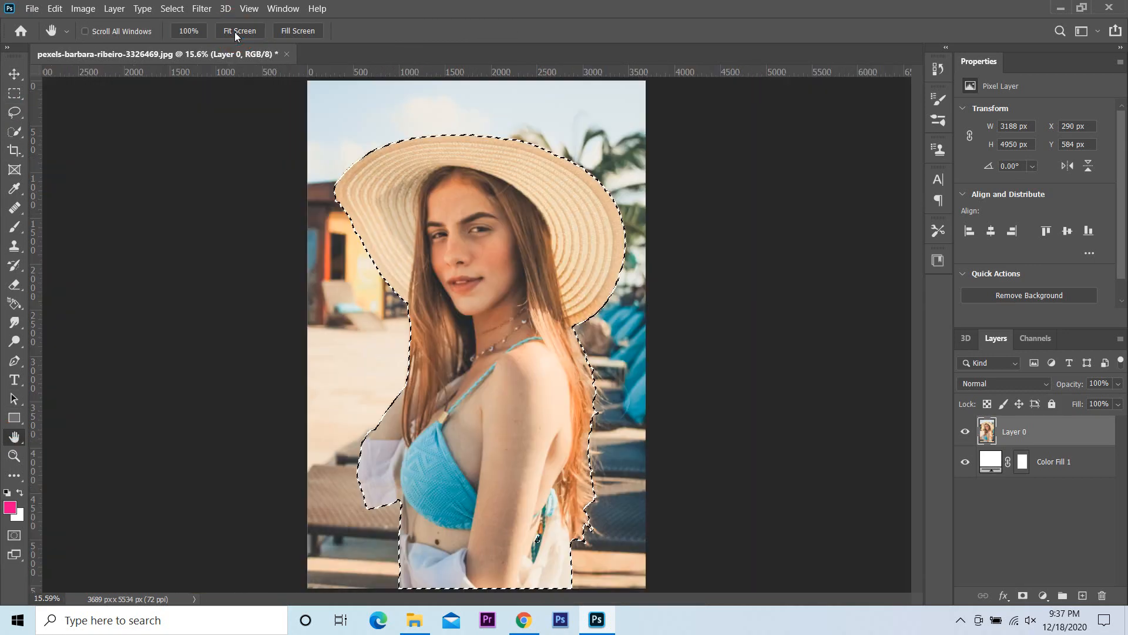
pyautogui.click(1022, 596)
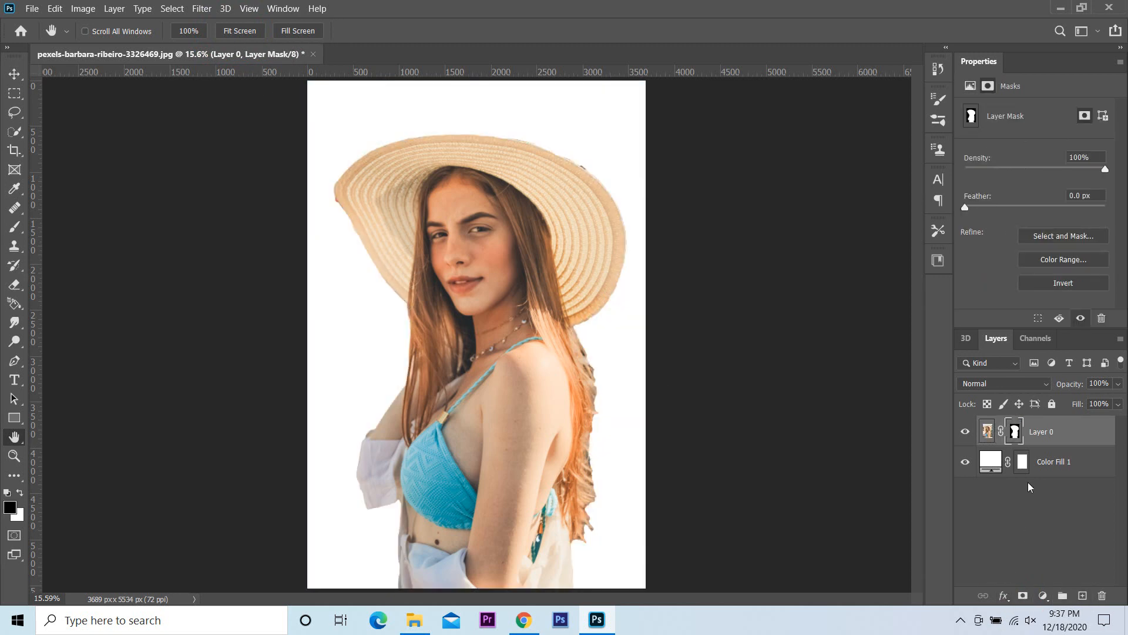
pyautogui.click(1046, 243)
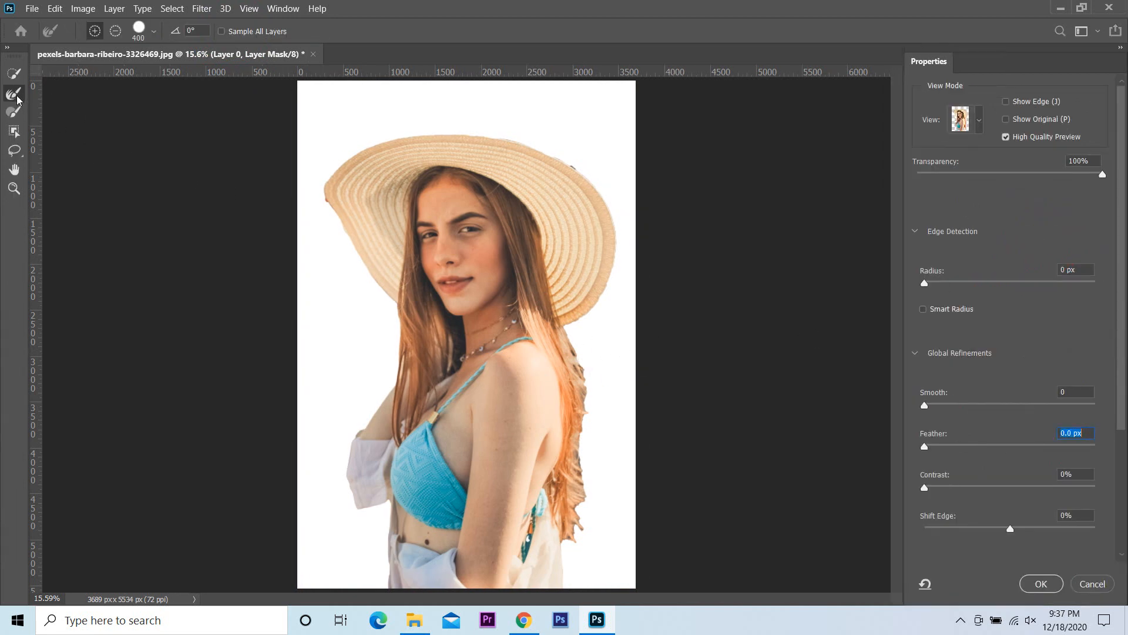
# - Refine the hair edge along the woman's back using the Refine Edge Brush at size 300 in add mode
pyautogui.click(14, 188)
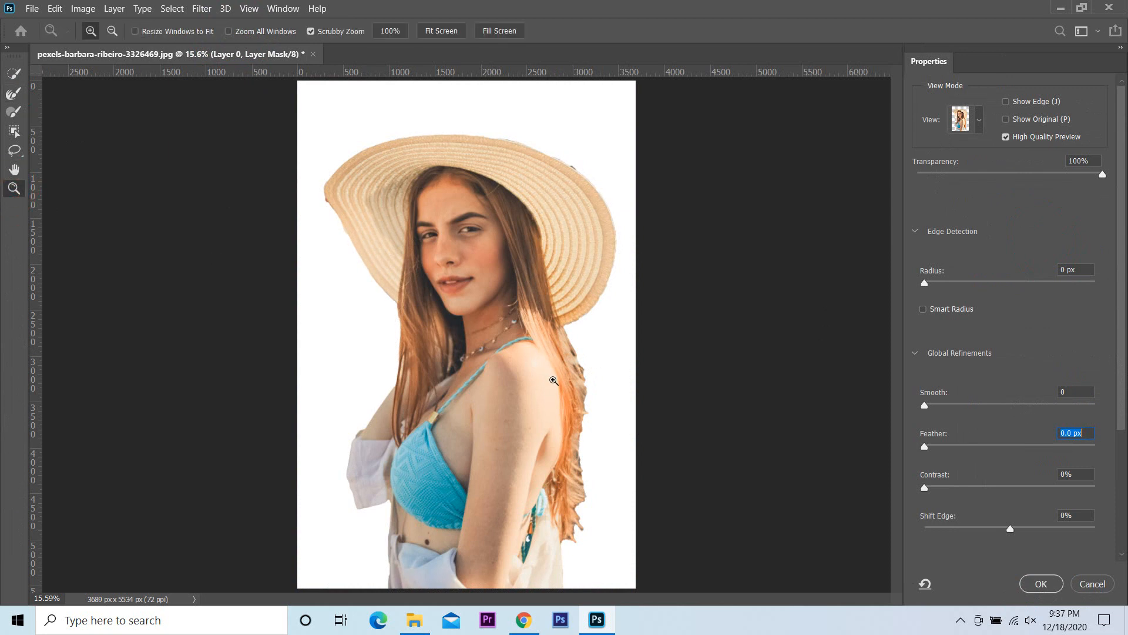
pyautogui.moveTo(580, 402); pyautogui.dragTo(598, 438)
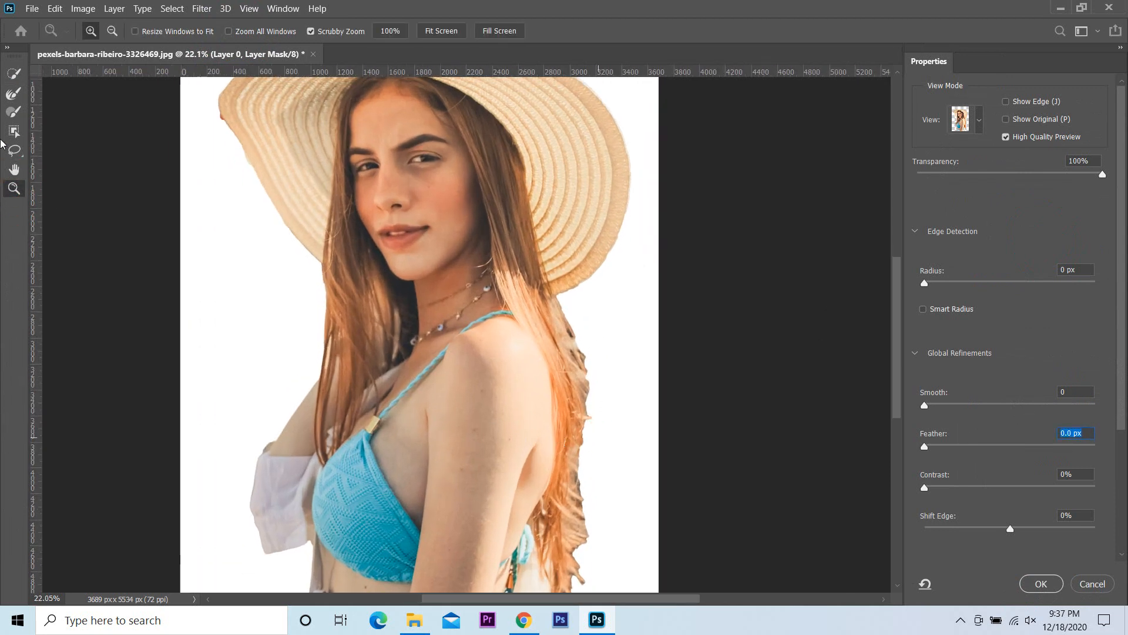
pyautogui.click(14, 169)
pyautogui.moveTo(506, 433); pyautogui.dragTo(472, 388)
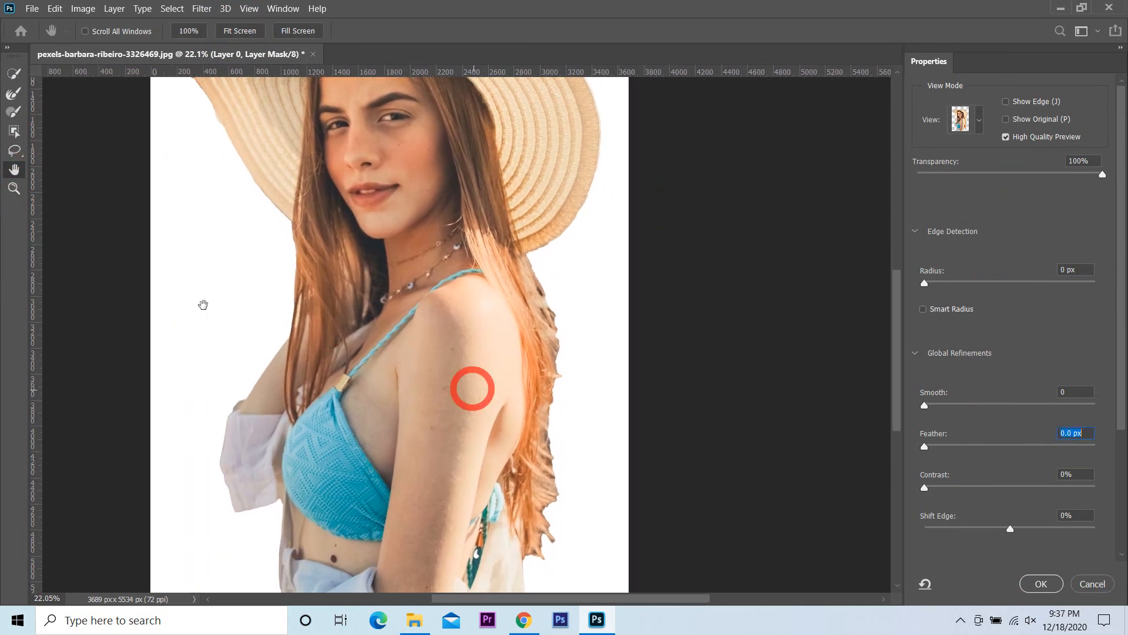
pyautogui.click(13, 94)
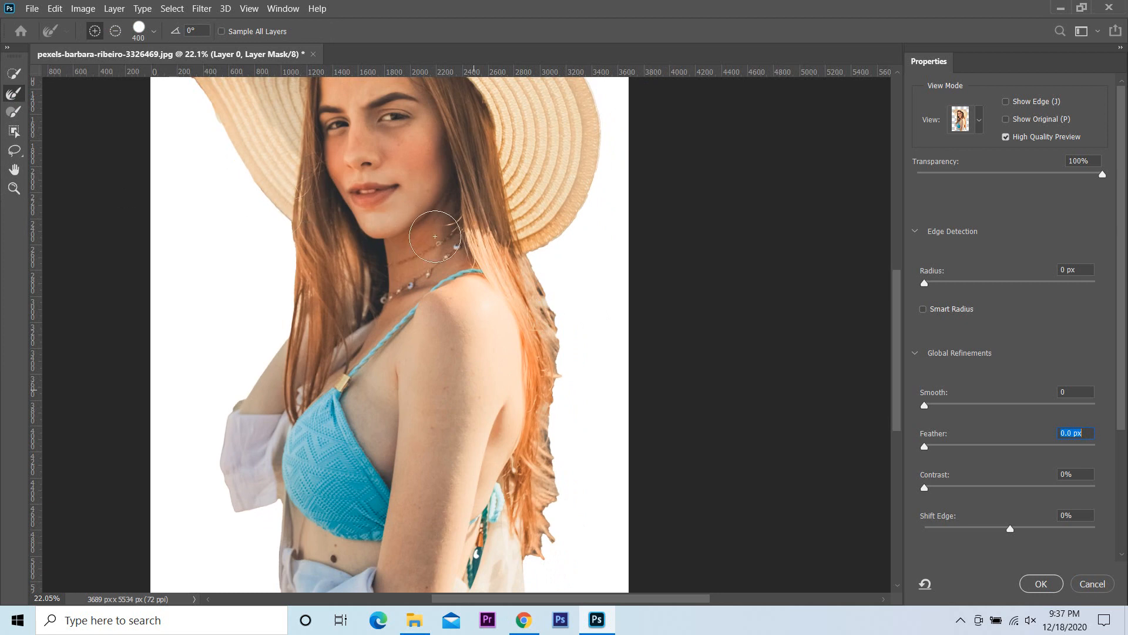
pyautogui.click(115, 30)
pyautogui.click(95, 31)
pyautogui.press('[')
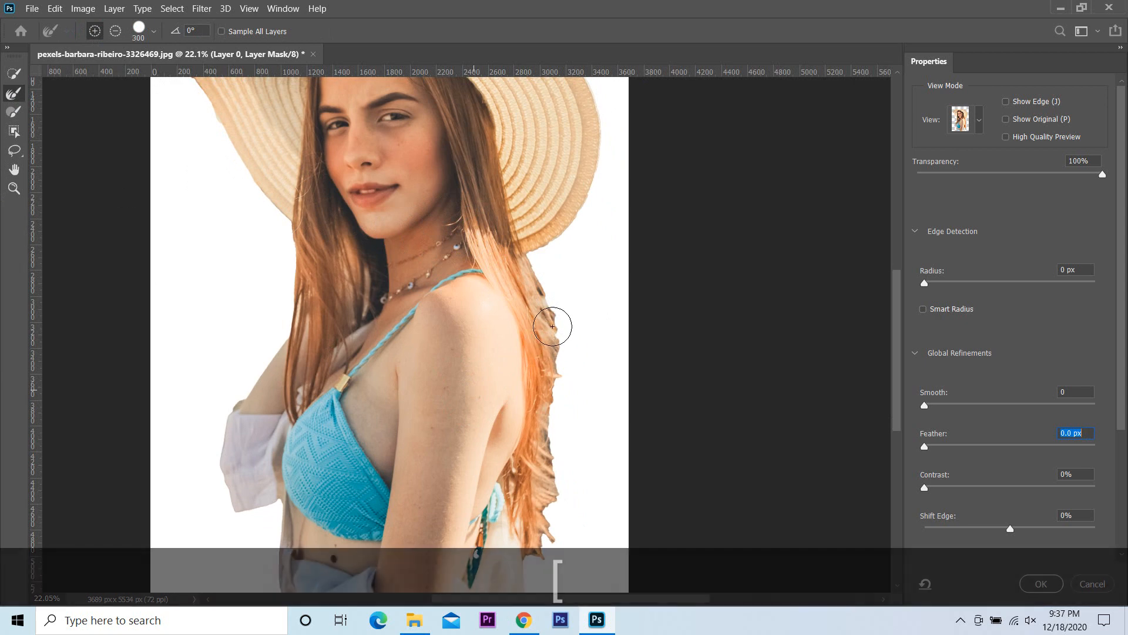
pyautogui.moveTo(533, 289)
pyautogui.mouseDown()
pyautogui.moveTo(553, 385)
pyautogui.moveTo(541, 538)
pyautogui.moveTo(553, 559)
pyautogui.moveTo(605, 569)
pyautogui.mouseUp()
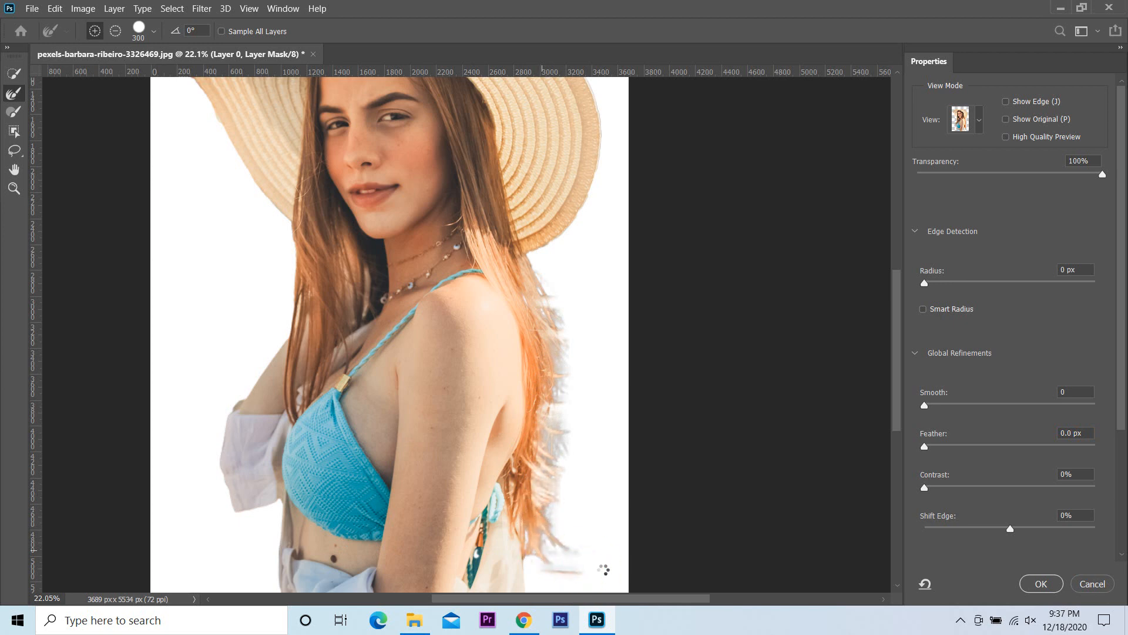
pyautogui.moveTo(544, 292)
pyautogui.mouseDown()
pyautogui.moveTo(557, 360)
pyautogui.moveTo(547, 555)
pyautogui.moveTo(574, 567)
pyautogui.mouseUp()
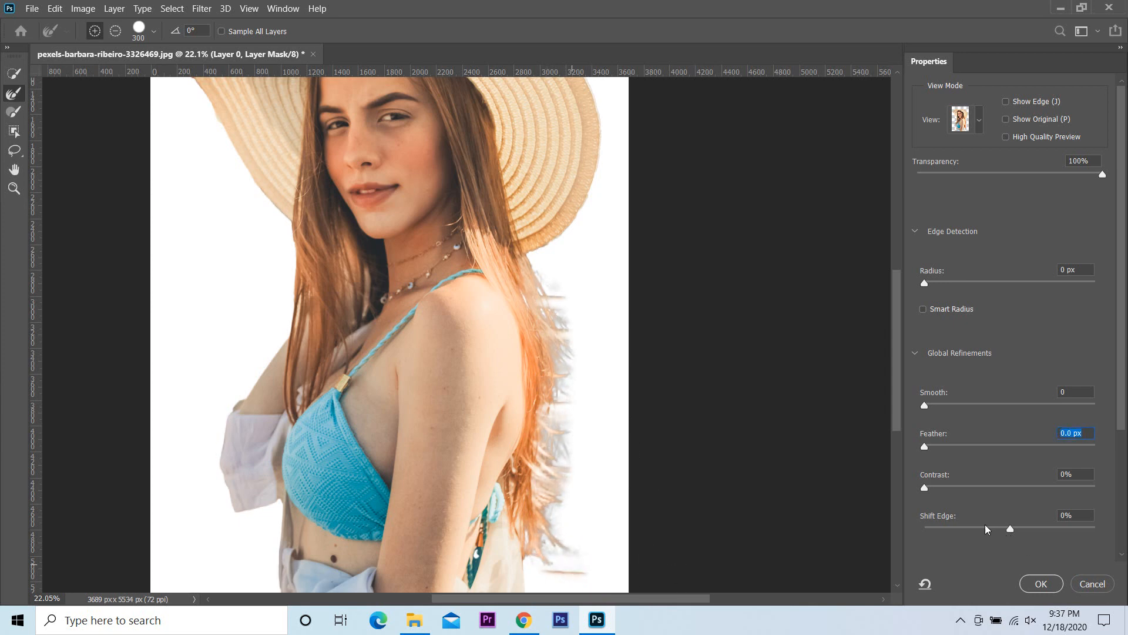
# - Set the mask's Smooth to 12, Feather to 3.4 px, Contrast to 13% and Shift Edge to -15%, and apply the refinement
pyautogui.click(946, 488)
pyautogui.click(944, 445)
pyautogui.moveTo(944, 446); pyautogui.dragTo(957, 446)
pyautogui.click(936, 406)
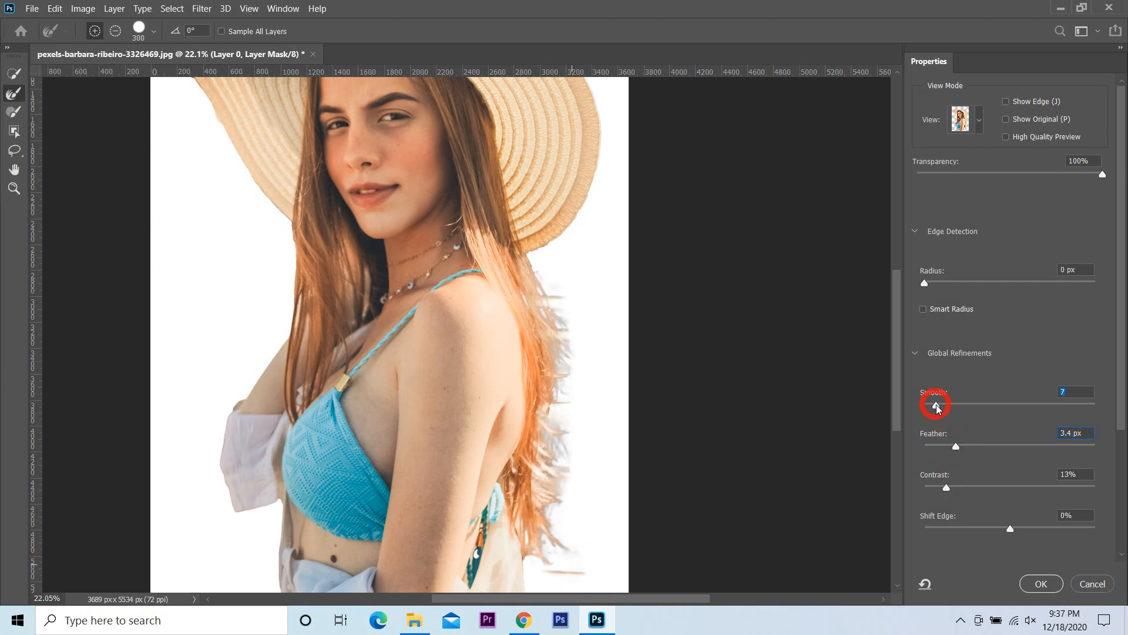
pyautogui.click(945, 404)
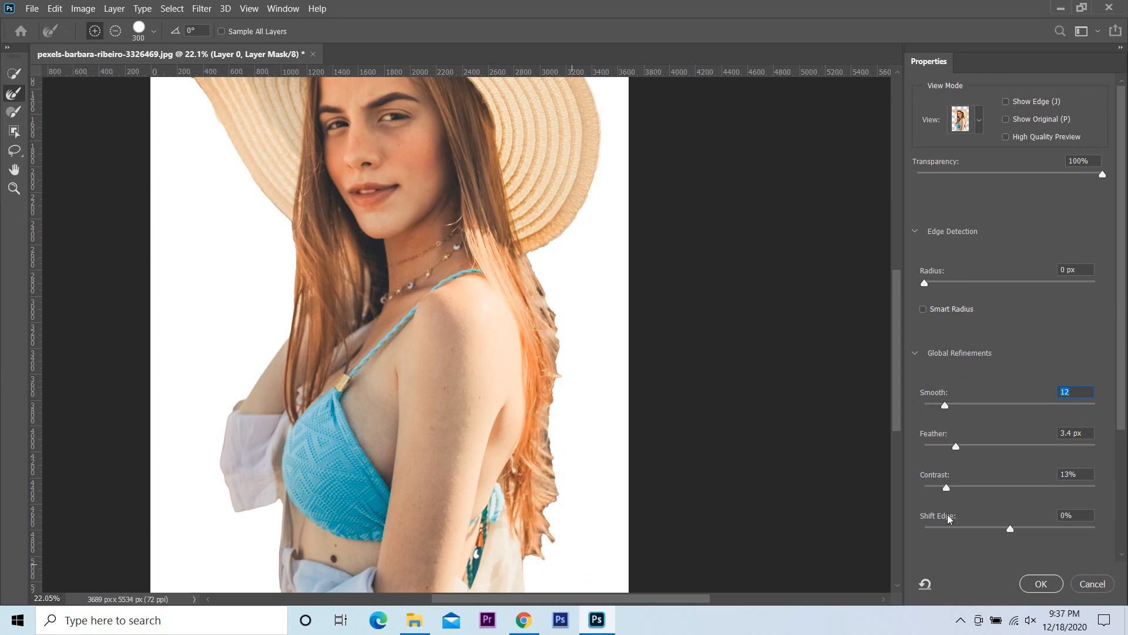
pyautogui.click(986, 527)
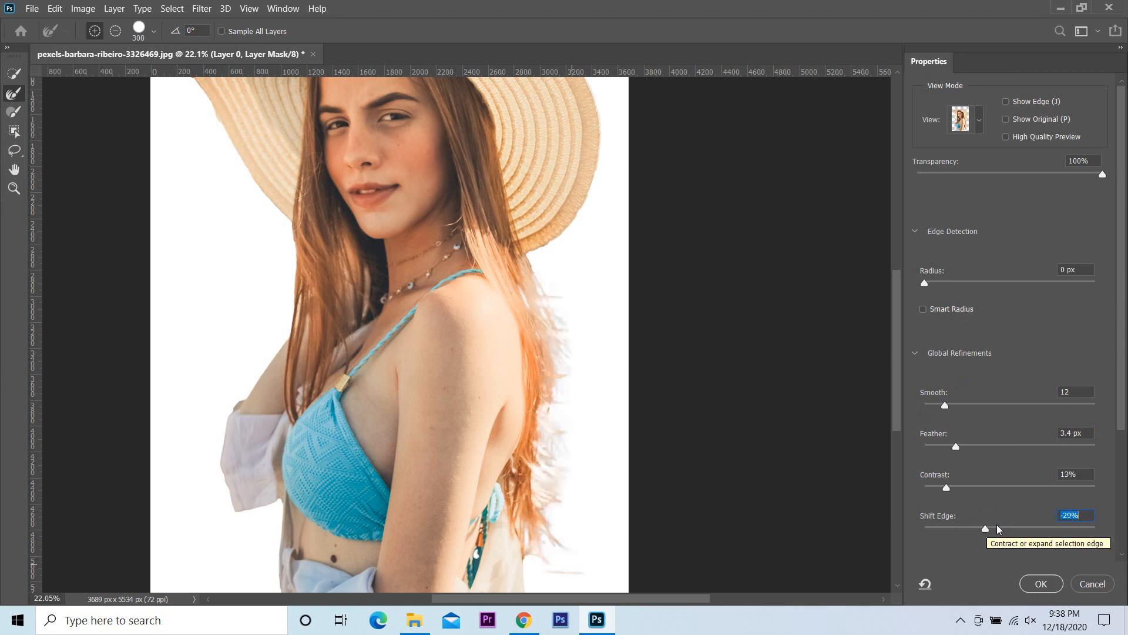
pyautogui.click(998, 527)
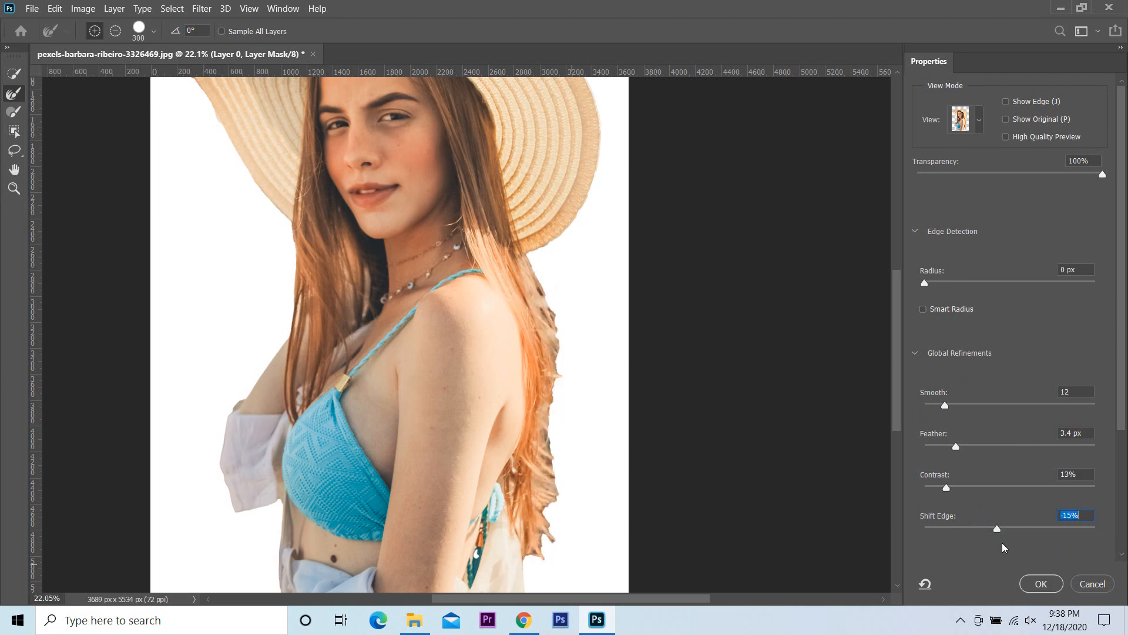
pyautogui.click(1037, 587)
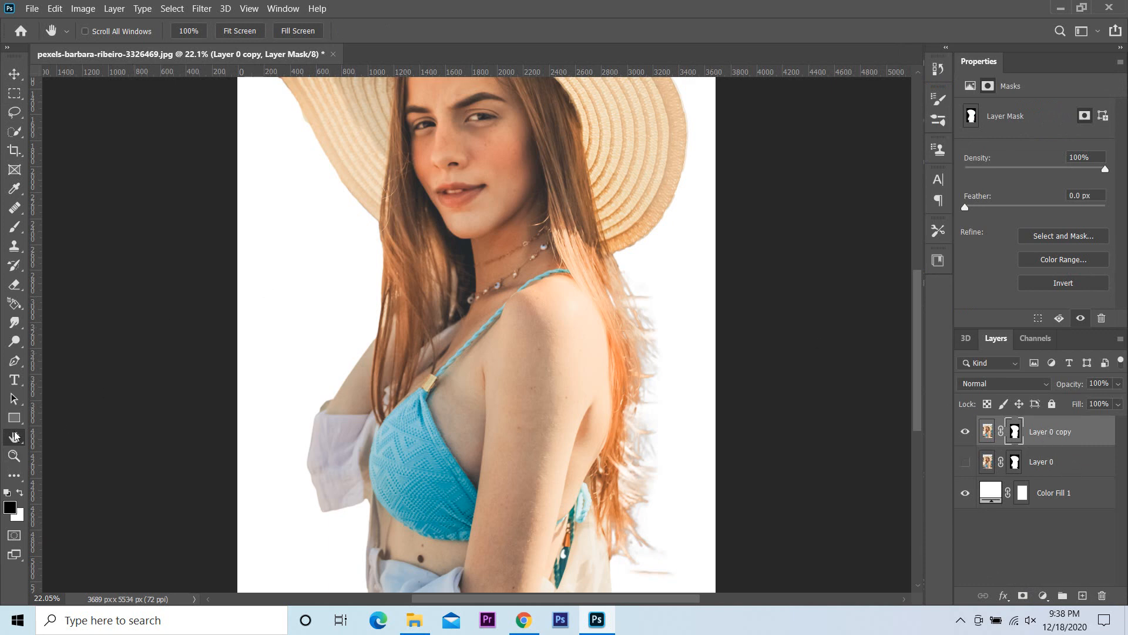
# - Create an empty layer directly above the hidden Layer 0, beneath the refined cutout copy
pyautogui.click(241, 31)
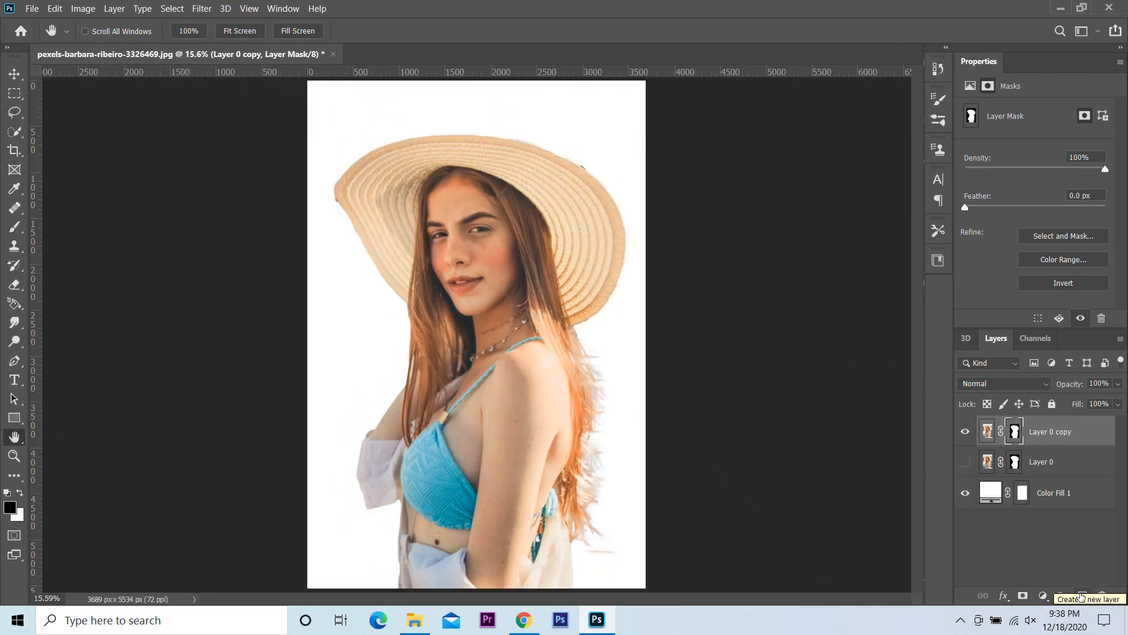
pyautogui.click(1044, 467)
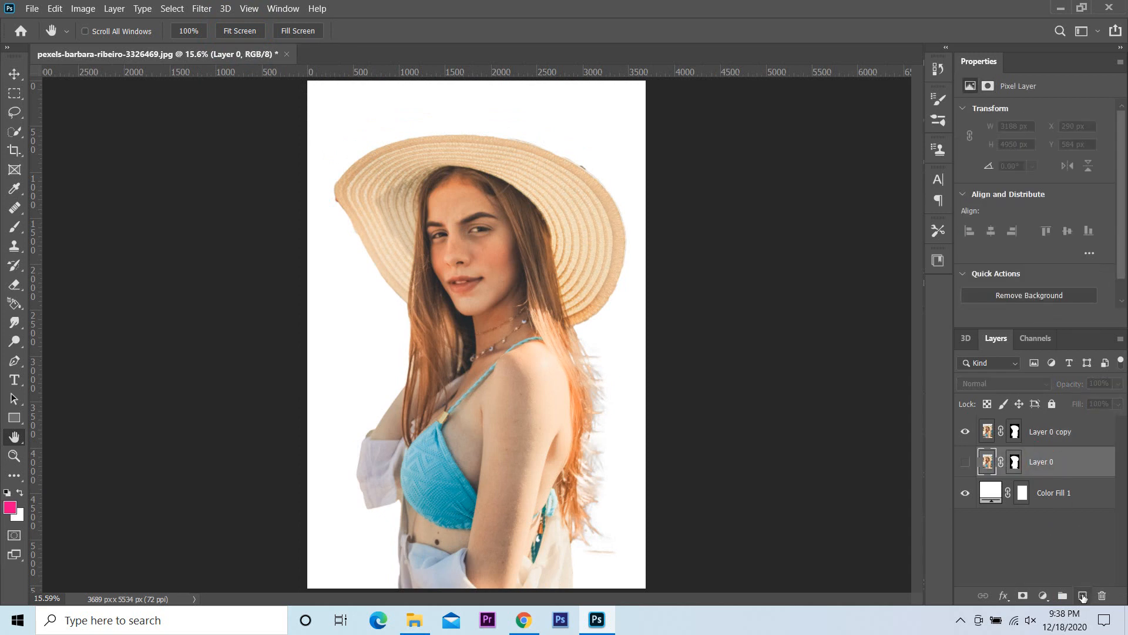
pyautogui.click(1083, 596)
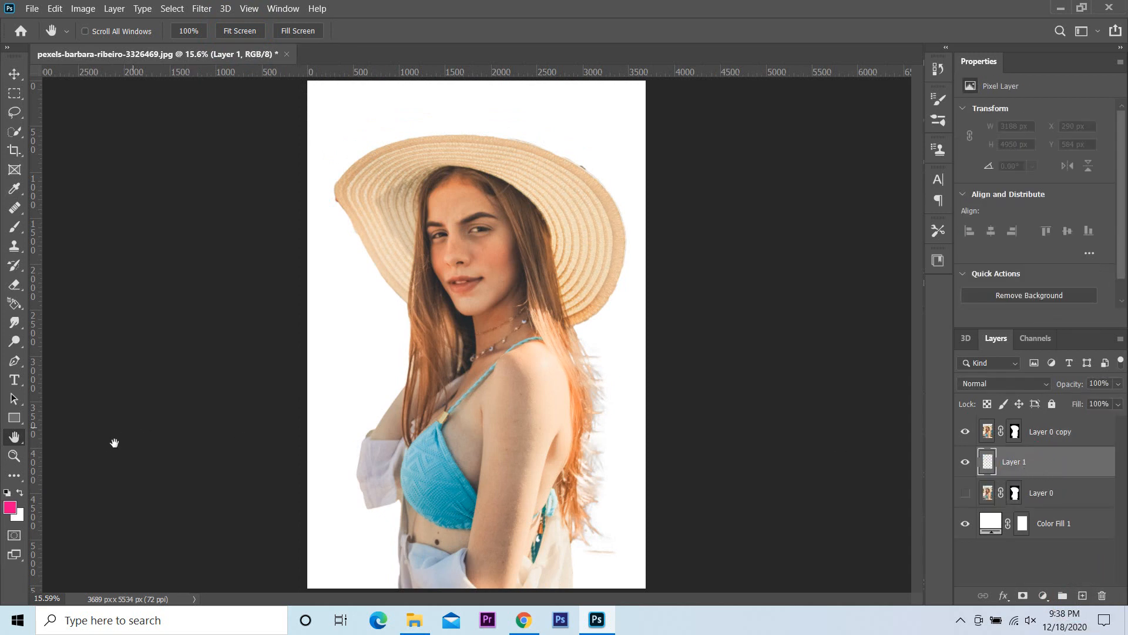
# - Import the brush file Free Painter Photoshop Brushes 3 into the Brush tool's presets
pyautogui.click(13, 229)
pyautogui.click(106, 31)
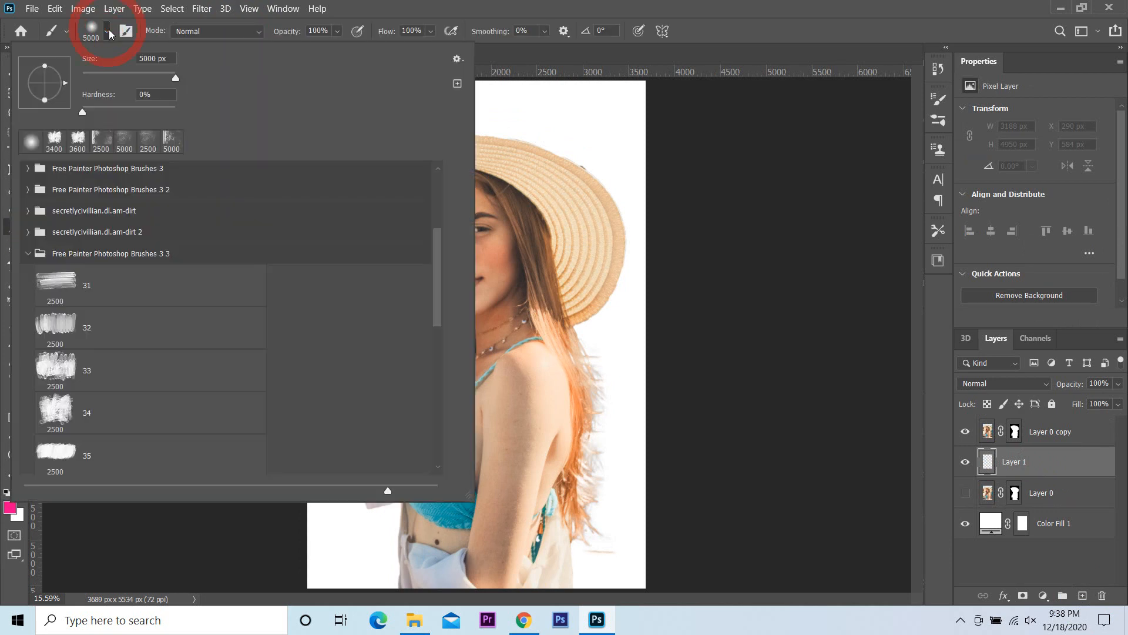
pyautogui.click(28, 253)
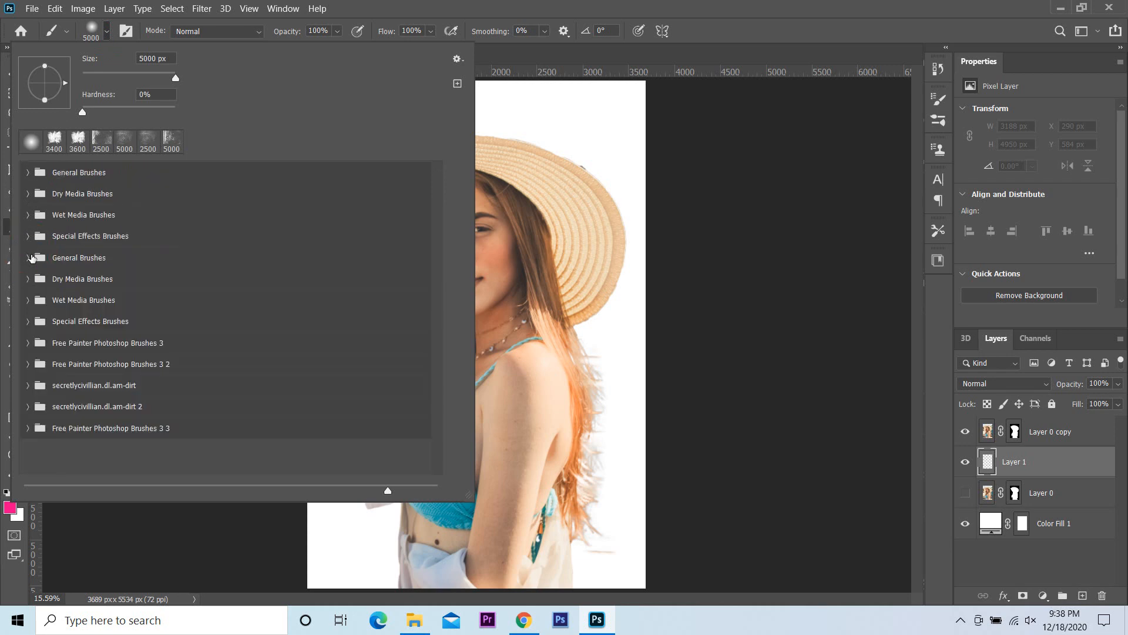
pyautogui.click(457, 58)
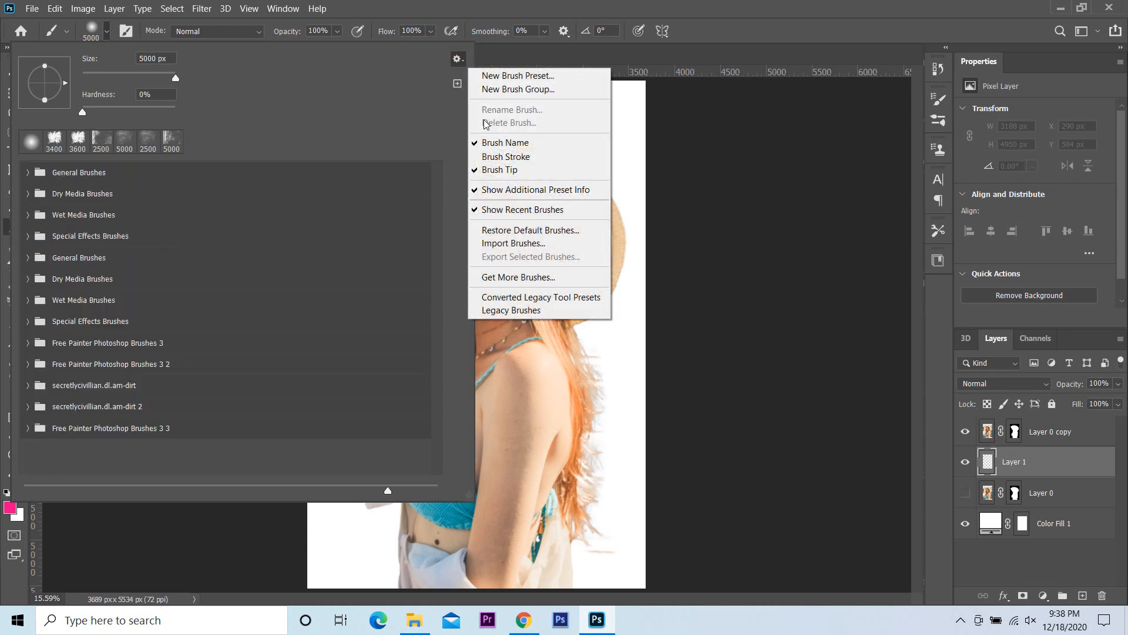
pyautogui.click(509, 243)
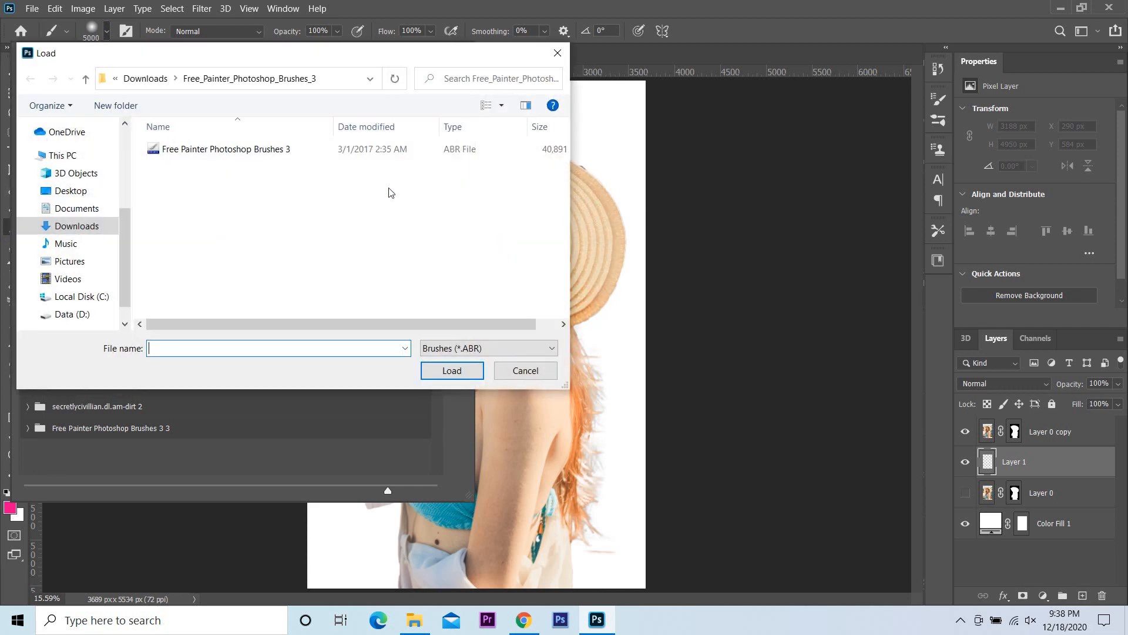
pyautogui.click(207, 150)
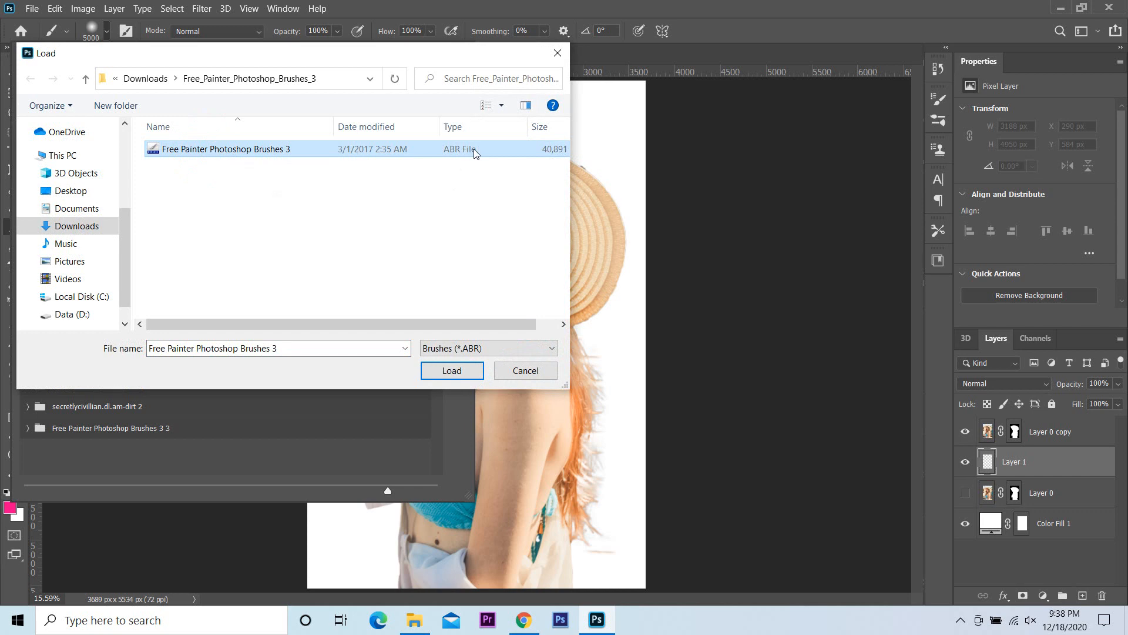
pyautogui.click(449, 371)
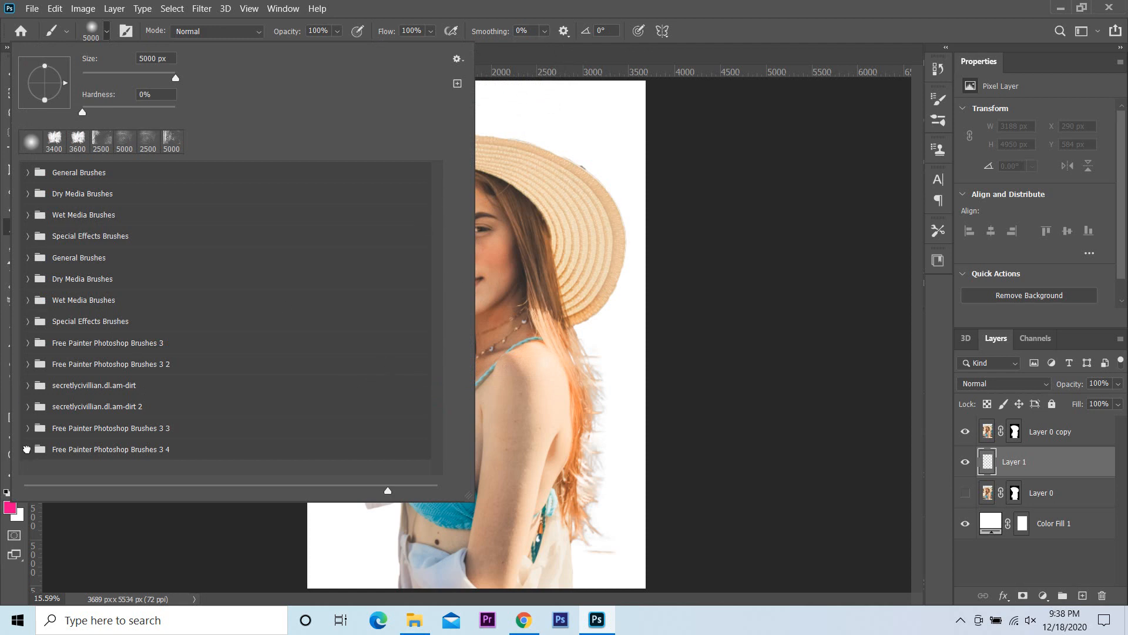
# - Choose brush 34 at 2500 px from the newly imported Free Painter Photoshop Brushes 3 4 group
pyautogui.click(27, 449)
pyautogui.scroll(-3, 135, 429)
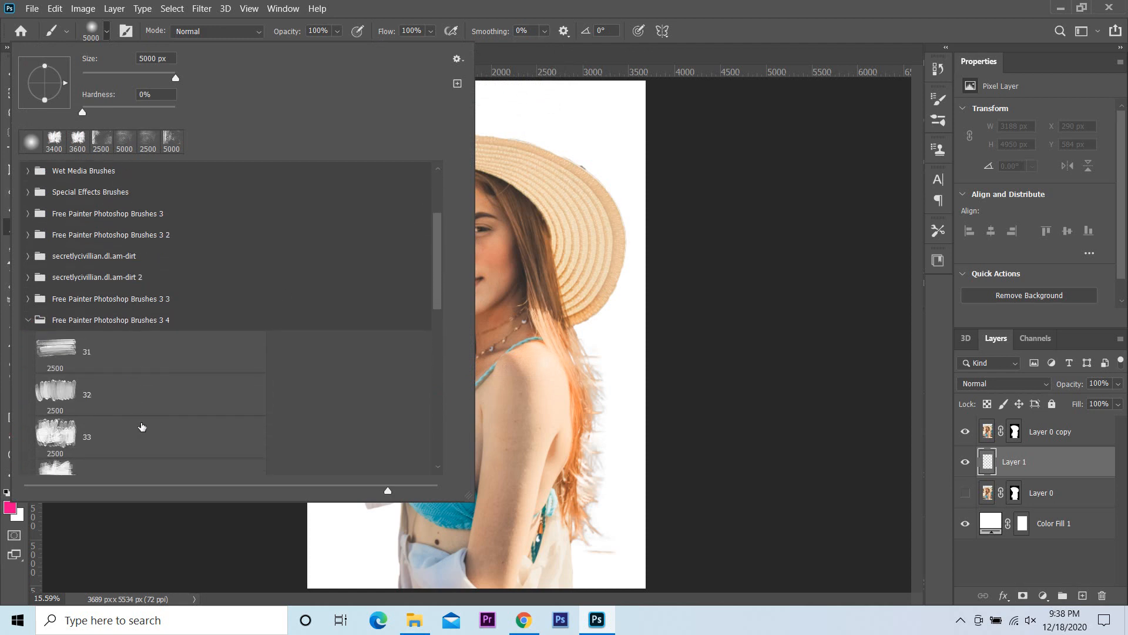
pyautogui.scroll(-3, 433, 264)
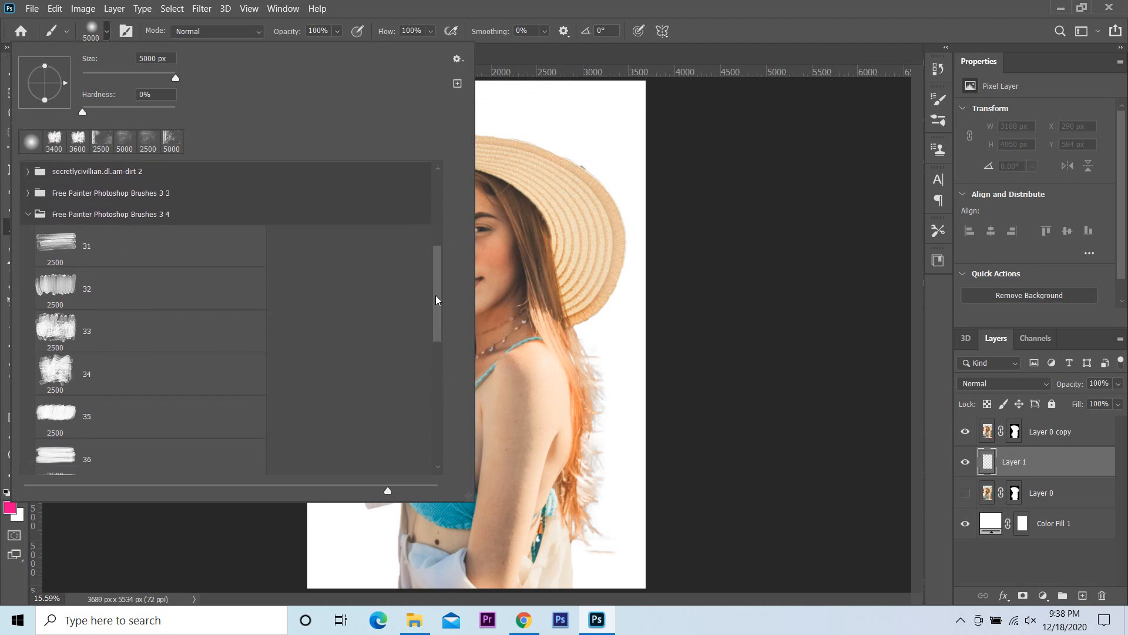
pyautogui.click(53, 373)
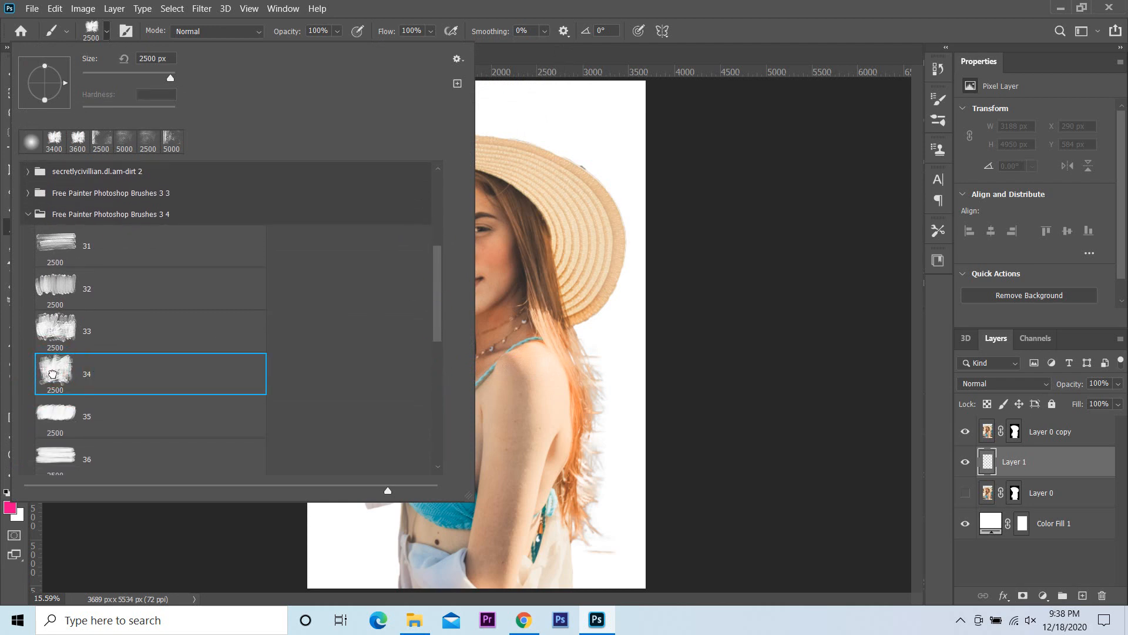
pyautogui.press('Return')
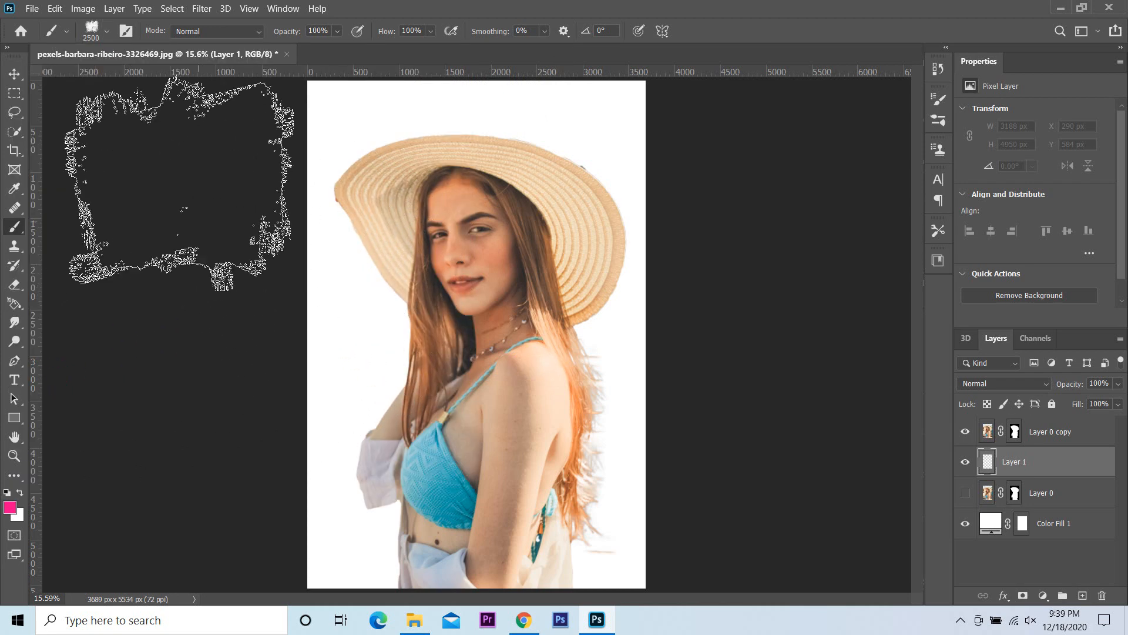
# - Rotate the brush tip to an angle of 91°
pyautogui.click(104, 33)
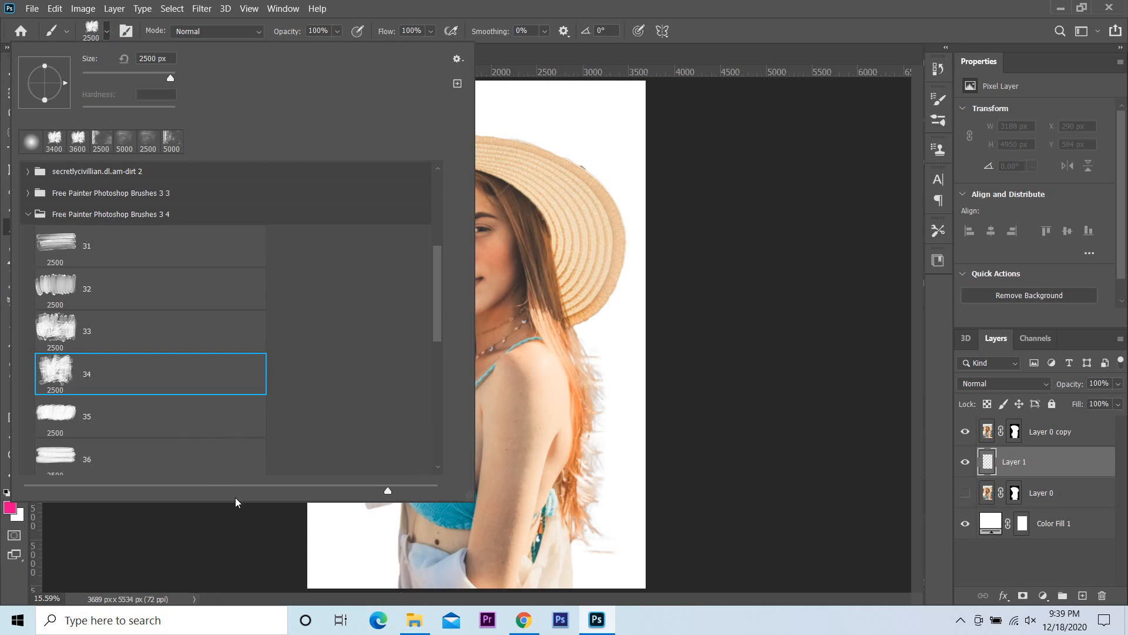
pyautogui.moveTo(64, 92); pyautogui.dragTo(64, 78)
pyautogui.press('Return')
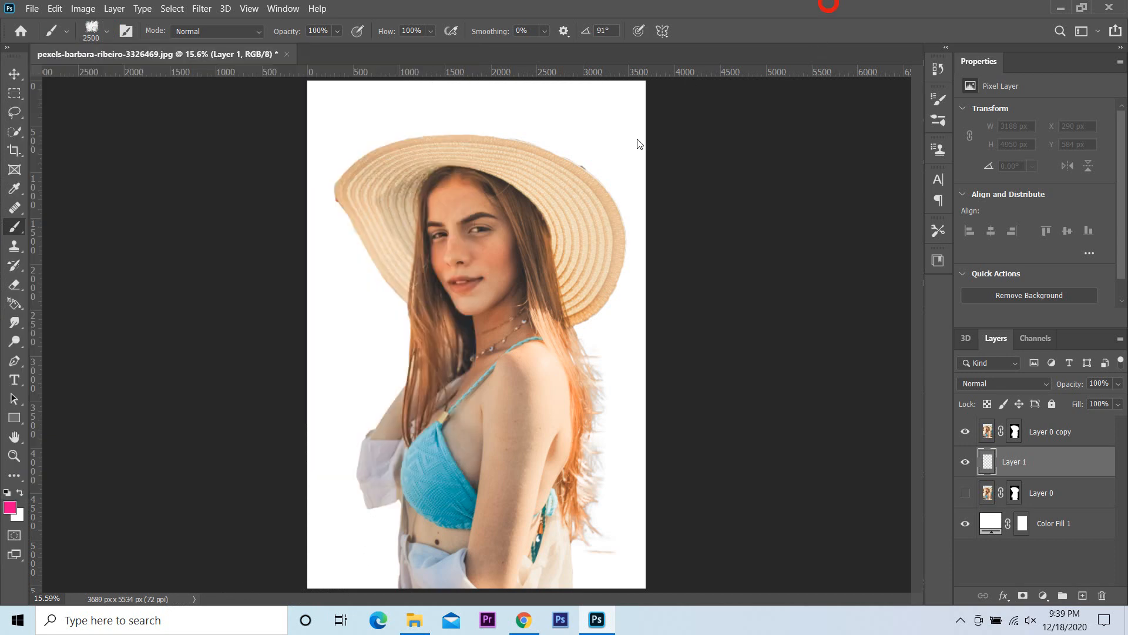
# - Set the foreground color to black and return to the Brush tool
pyautogui.click(10, 509)
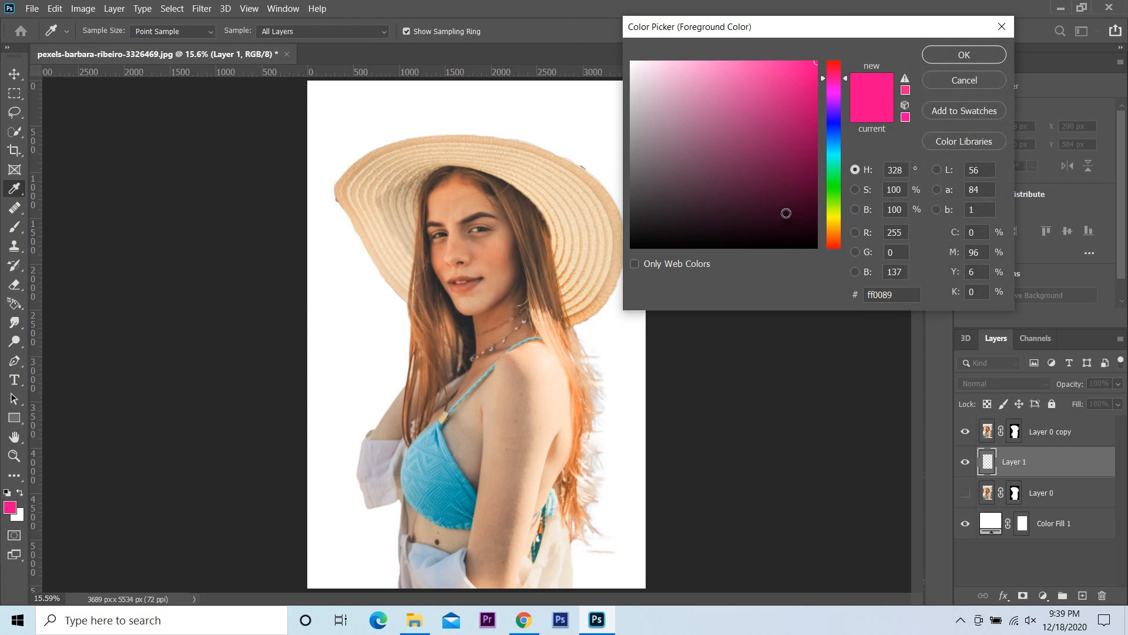
pyautogui.moveTo(786, 211); pyautogui.dragTo(842, 263)
pyautogui.click(948, 57)
pyautogui.press('b')
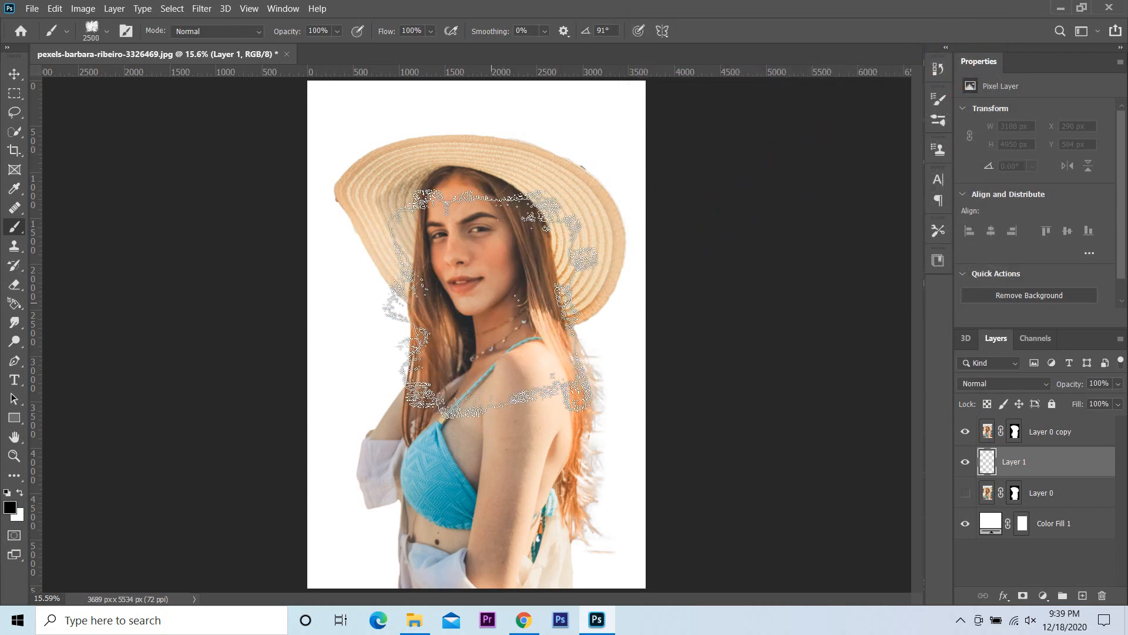
# - Enlarge the brush to 3800 px and stamp it once in black behind the woman on Layer 1
pyautogui.hotkey('ctrl', 'd')
pyautogui.press(']')
pyautogui.press(']')
pyautogui.press(']')
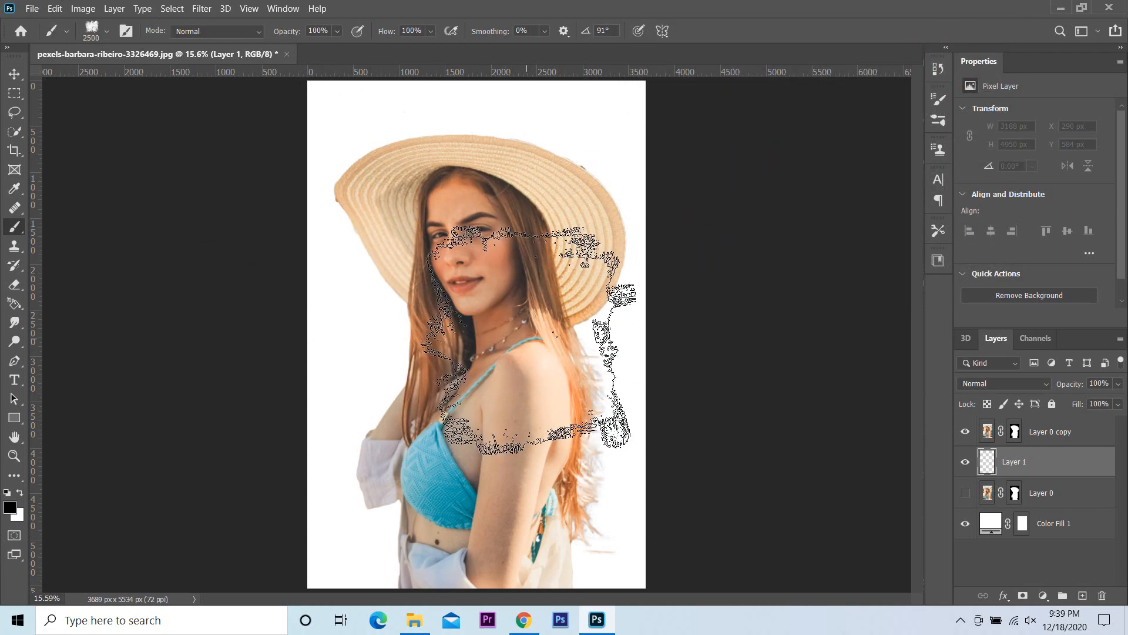
pyautogui.press(']')
pyautogui.press(']')
pyautogui.press(']')
pyautogui.press(']')
pyautogui.press(']')
pyautogui.press(']')
pyautogui.press(']')
pyautogui.press(']')
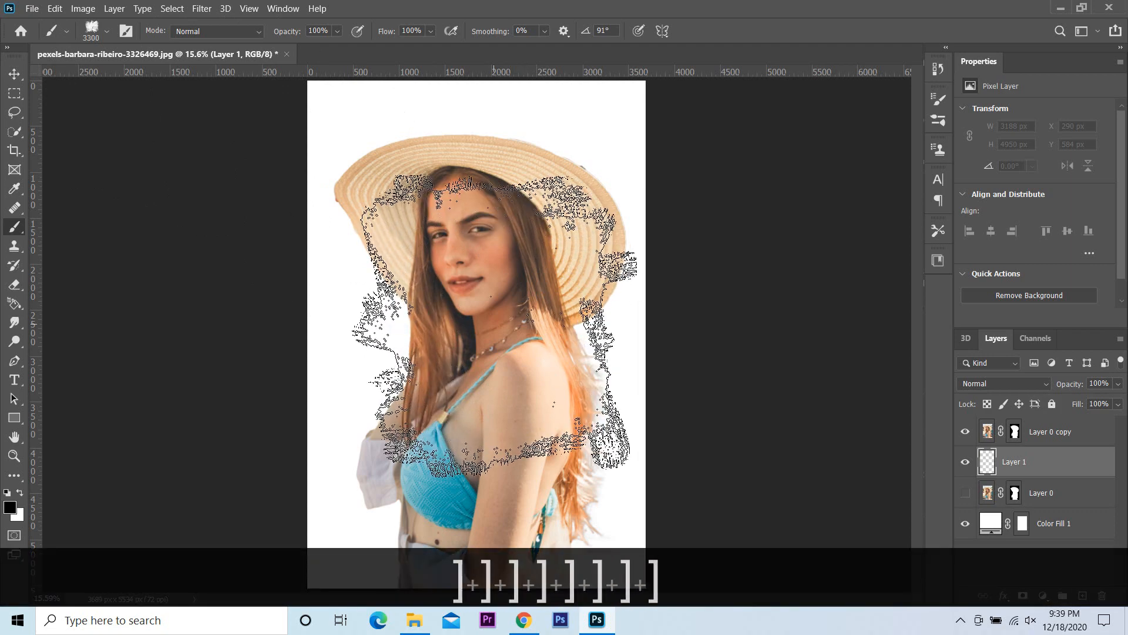
pyautogui.press(']')
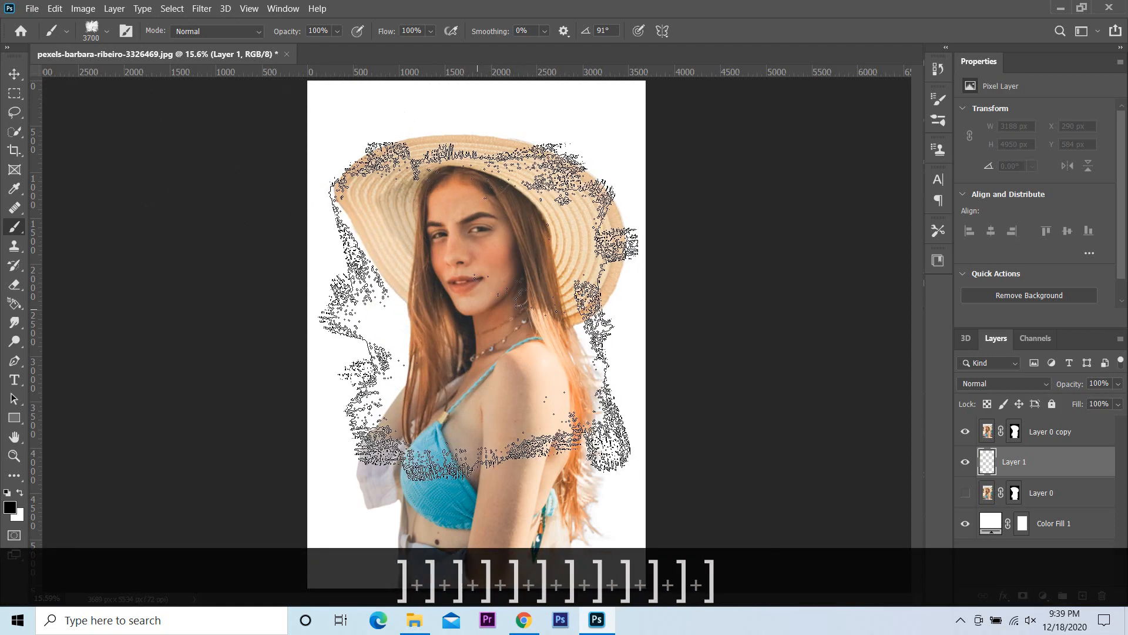
pyautogui.press(']')
pyautogui.click(478, 296)
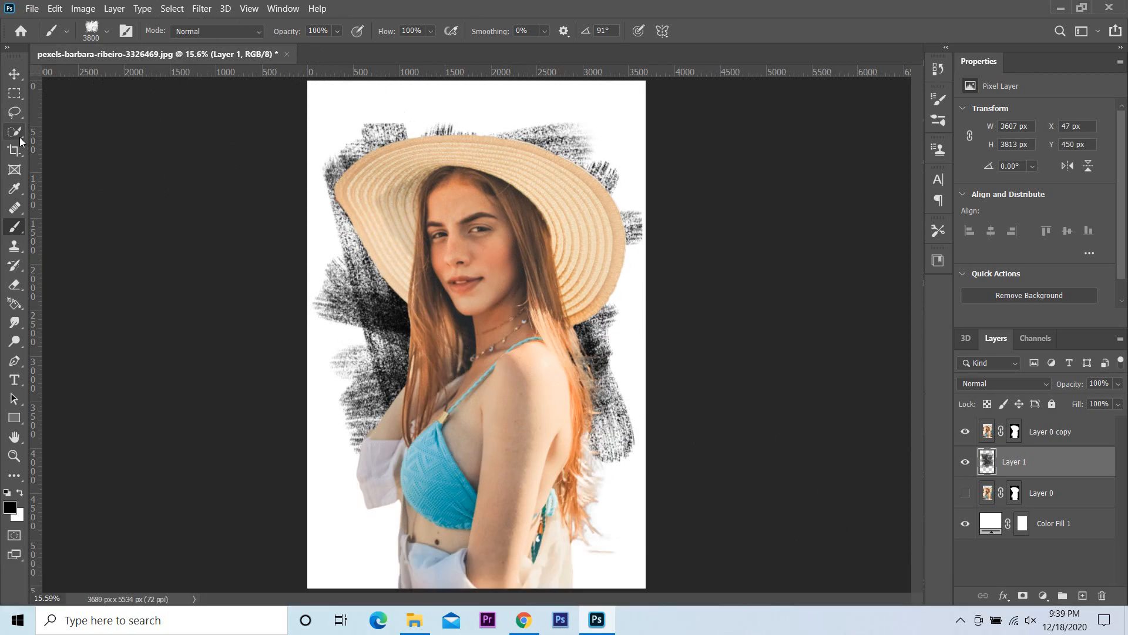
# - Free-transform the brush texture to fill the whole canvas, about 102.27% wide and 145.14% high, and apply it
pyautogui.click(14, 73)
pyautogui.click(54, 9)
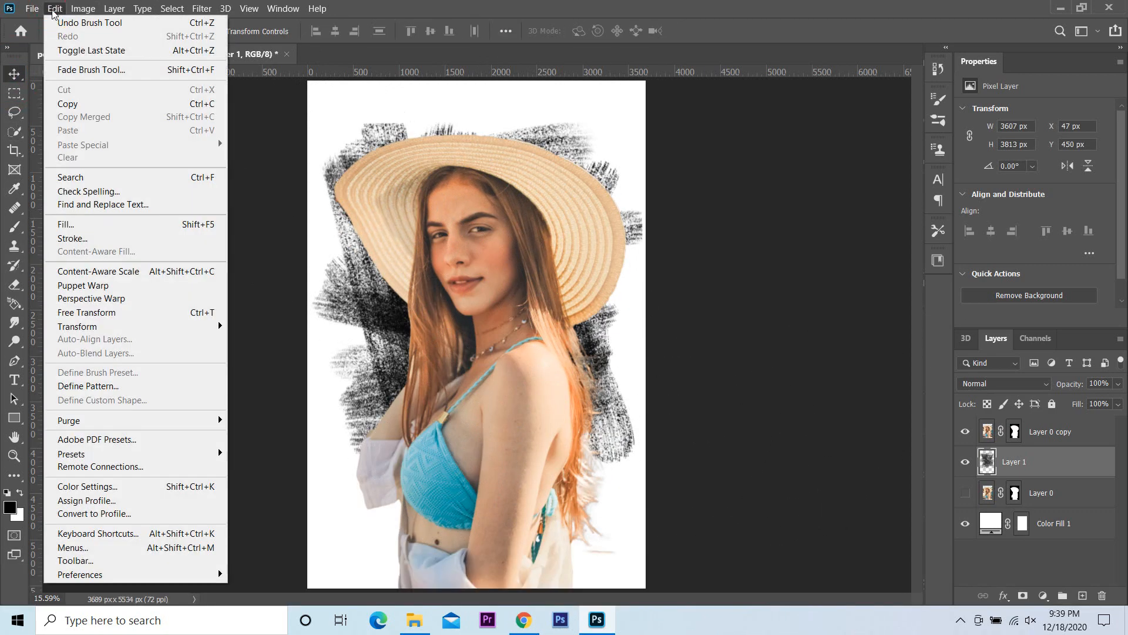
pyautogui.click(112, 318)
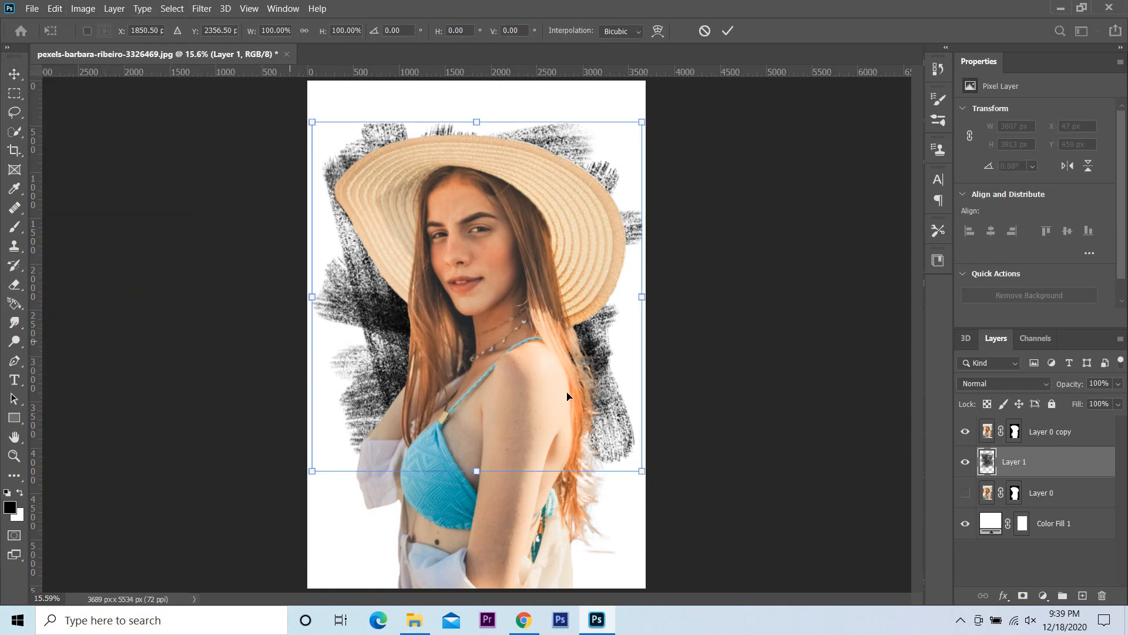
pyautogui.moveTo(479, 120); pyautogui.dragTo(477, 81)
pyautogui.moveTo(466, 477); pyautogui.dragTo(466, 588)
pyautogui.moveTo(314, 328); pyautogui.dragTo(306, 330)
pyautogui.moveTo(643, 333); pyautogui.dragTo(647, 336)
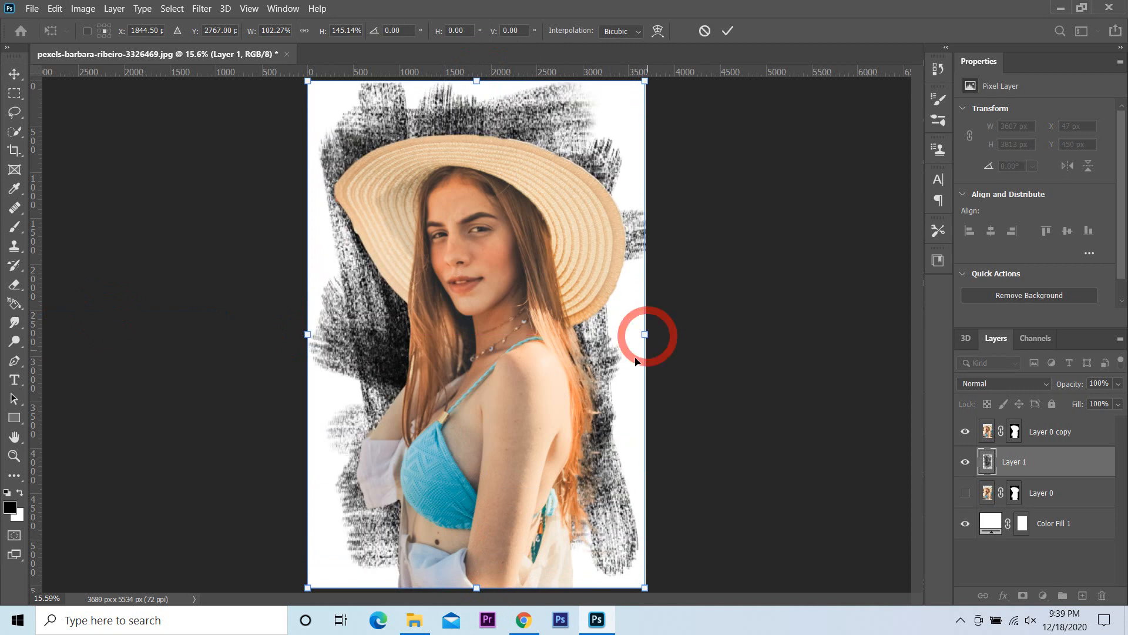
pyautogui.rightClick(16, 77)
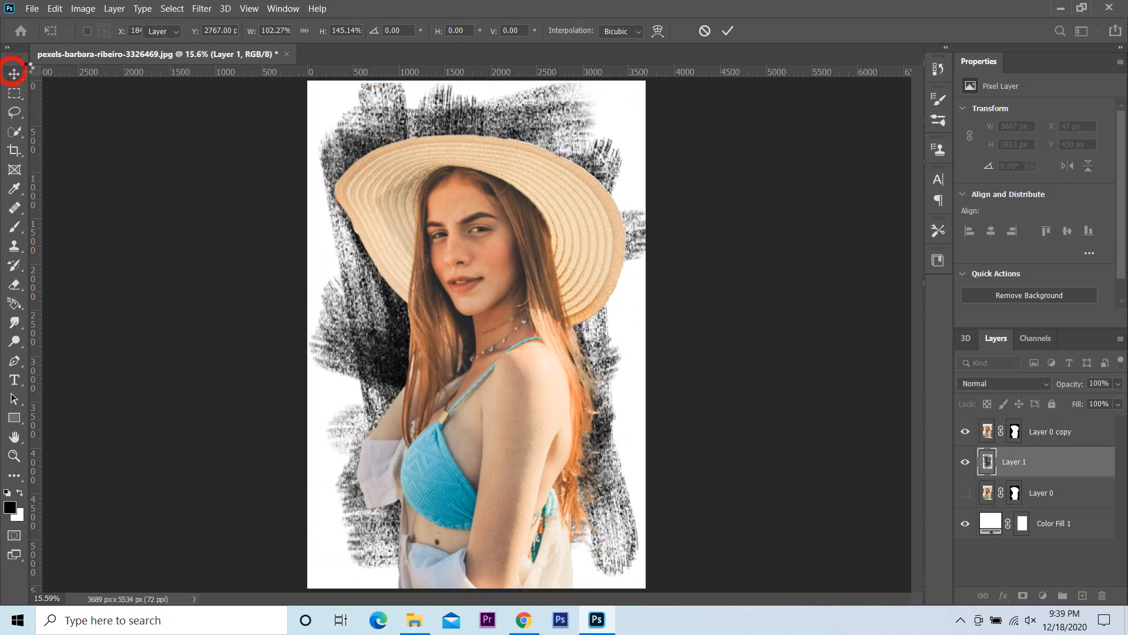
# - Apply a Box Blur with a radius of about 198 pixels to the brush texture on Layer 1
pyautogui.click(201, 9)
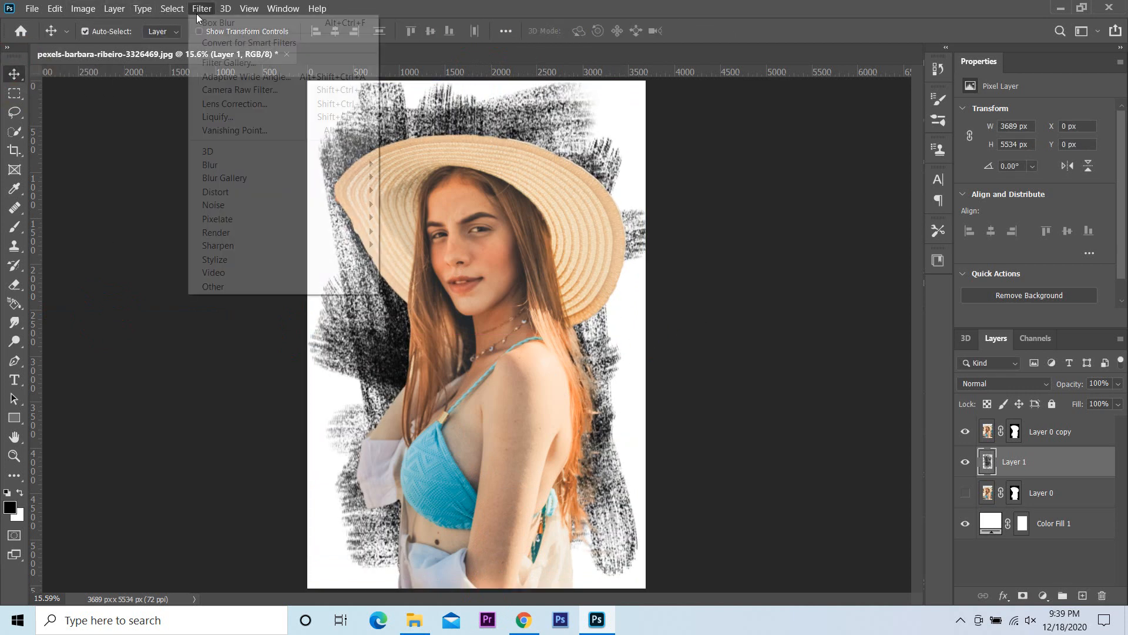
pyautogui.moveTo(245, 163)
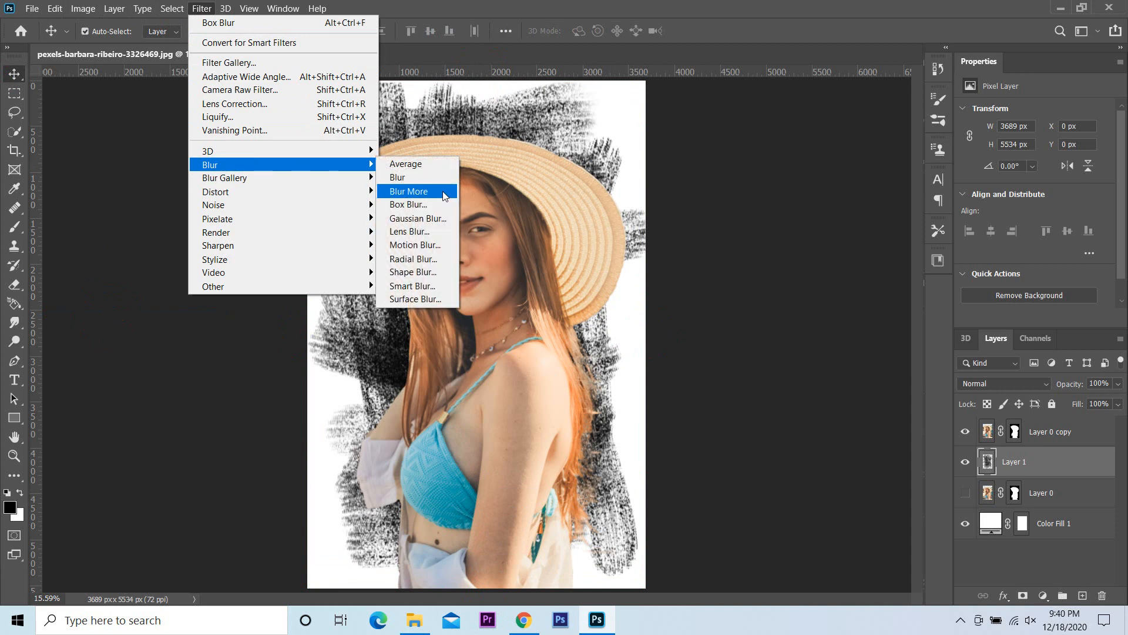
pyautogui.click(434, 206)
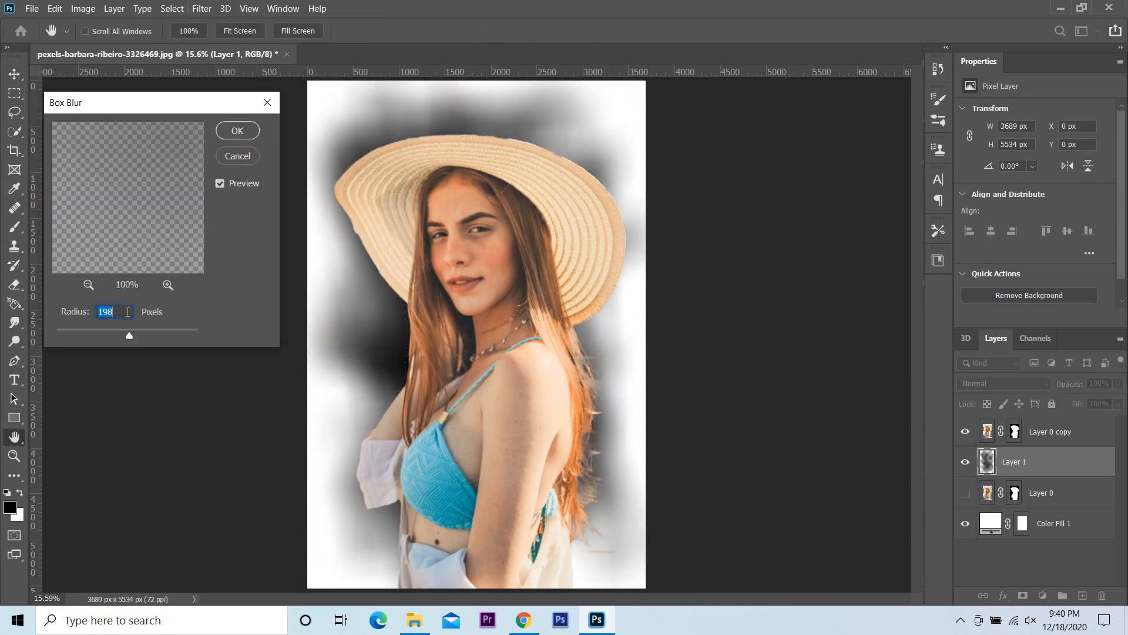
pyautogui.moveTo(128, 329); pyautogui.dragTo(131, 333)
pyautogui.click(234, 136)
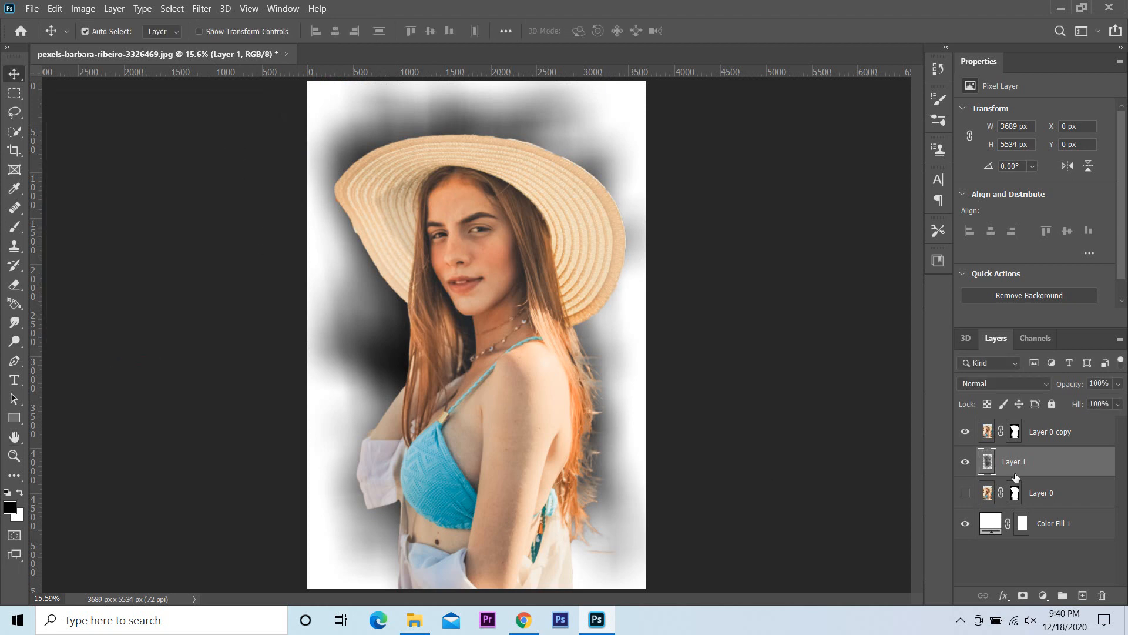
# - Add a Gradient Map adjustment layer directly above Layer 0 copy
pyautogui.click(1054, 435)
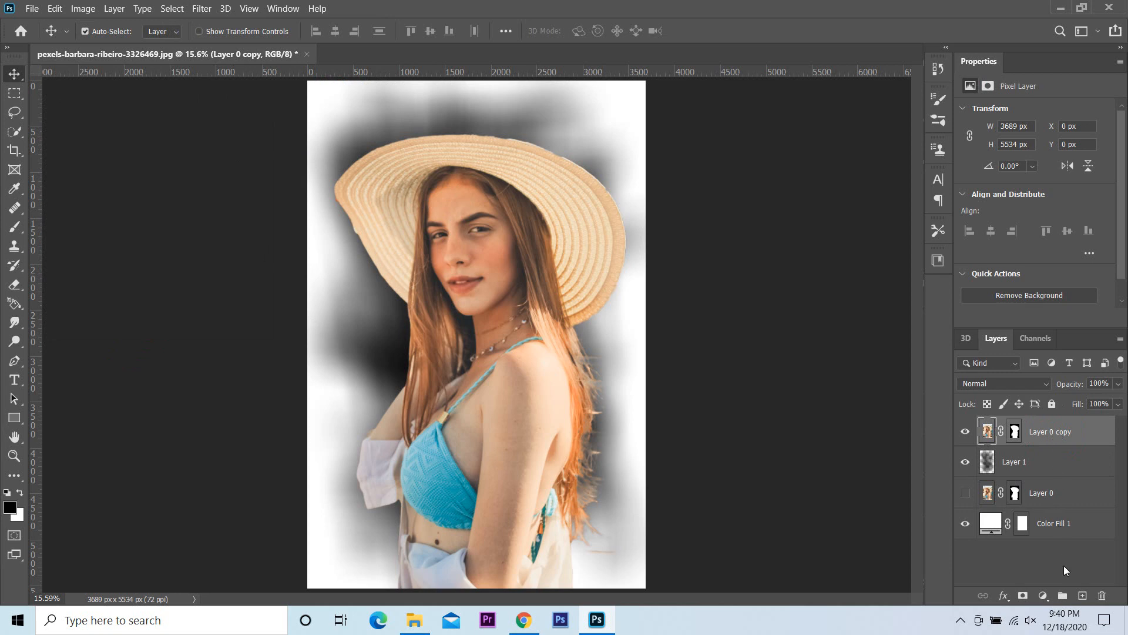
pyautogui.click(1043, 596)
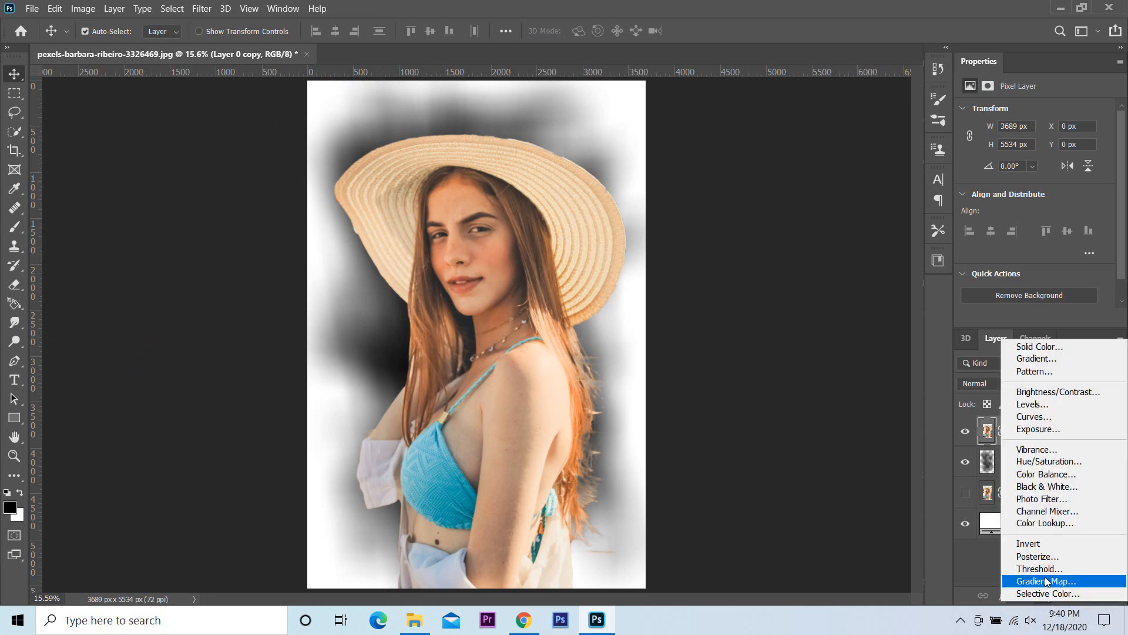
pyautogui.click(1046, 582)
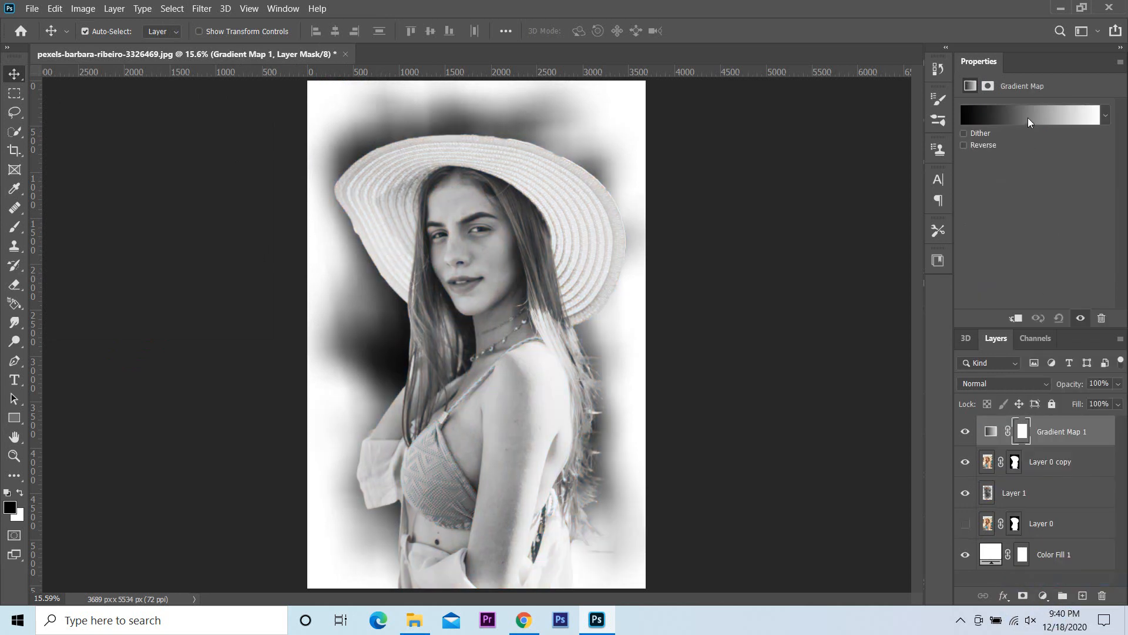
# - Set the black starting stop of the Gradient Map 1 gradient to the dark brown #2d2517
pyautogui.click(1028, 118)
pyautogui.click(718, 309)
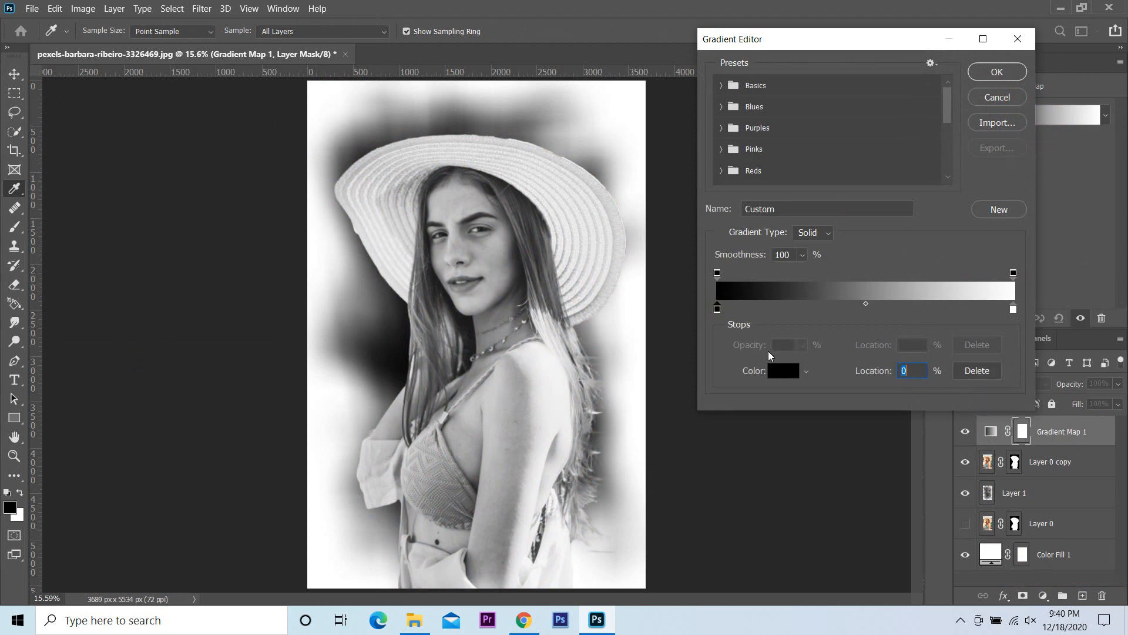
pyautogui.click(782, 371)
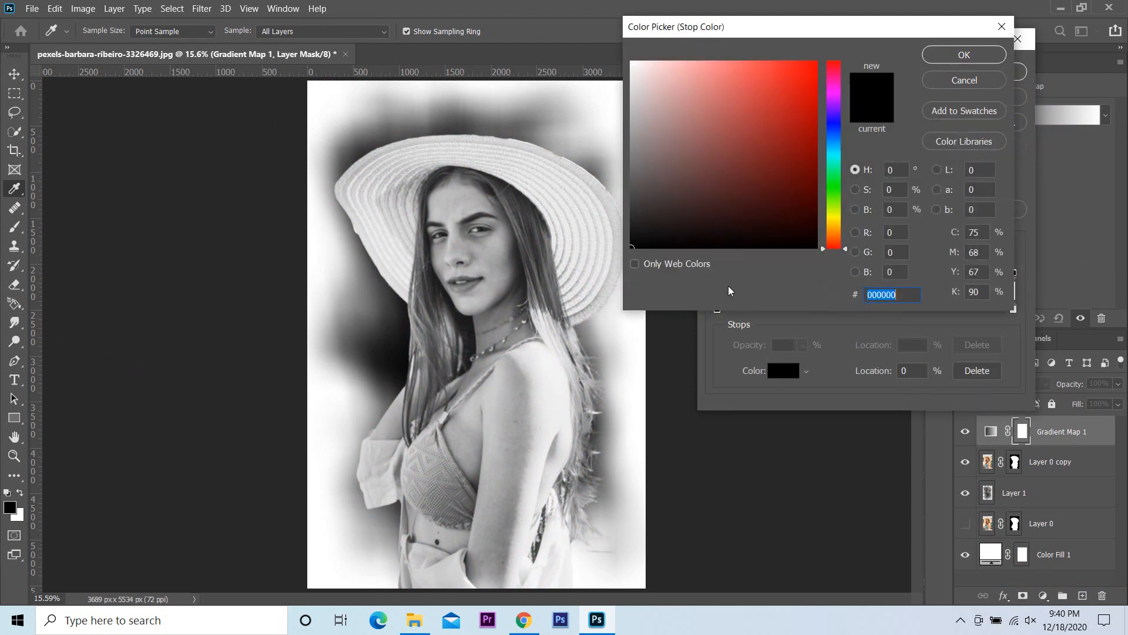
pyautogui.click(814, 288)
pyautogui.write('2')
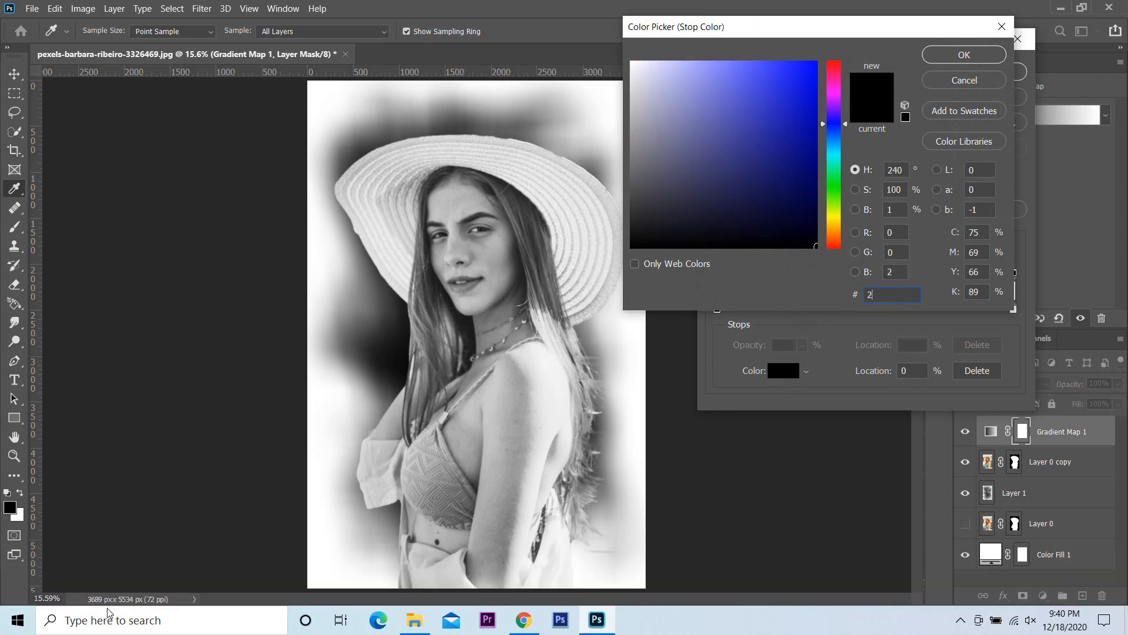
pyautogui.write('d')
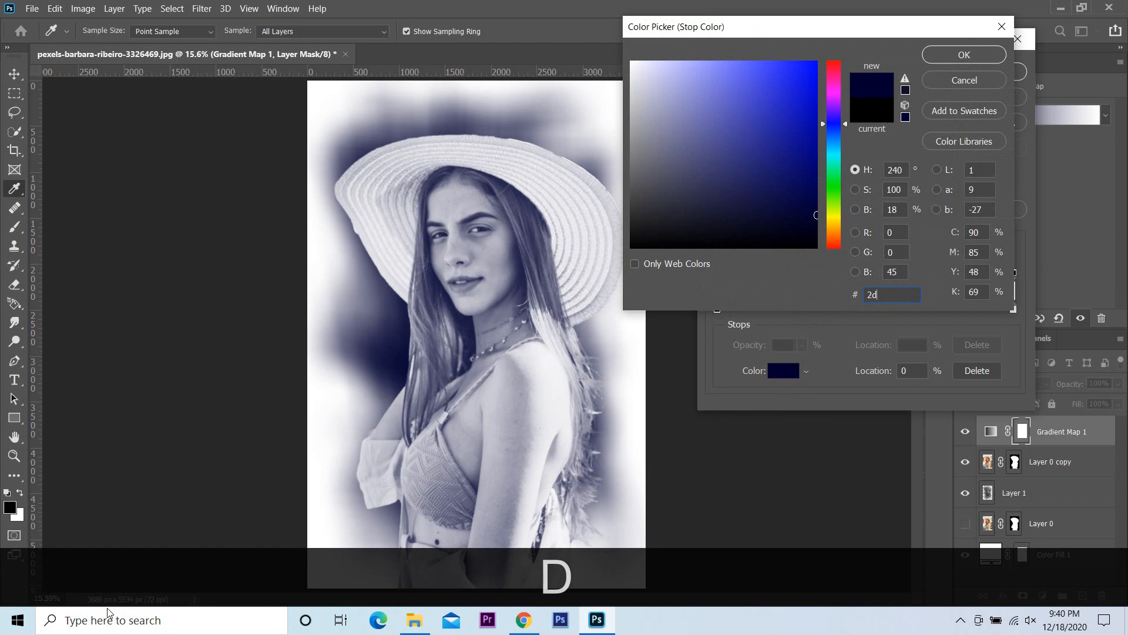
pyautogui.write('2')
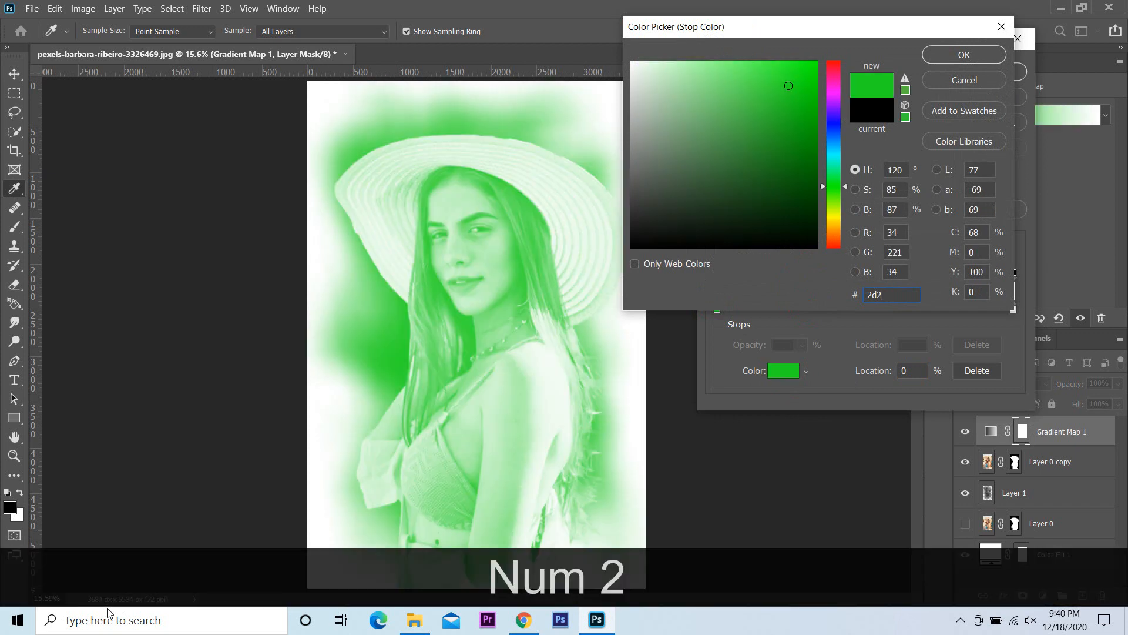
pyautogui.write('517')
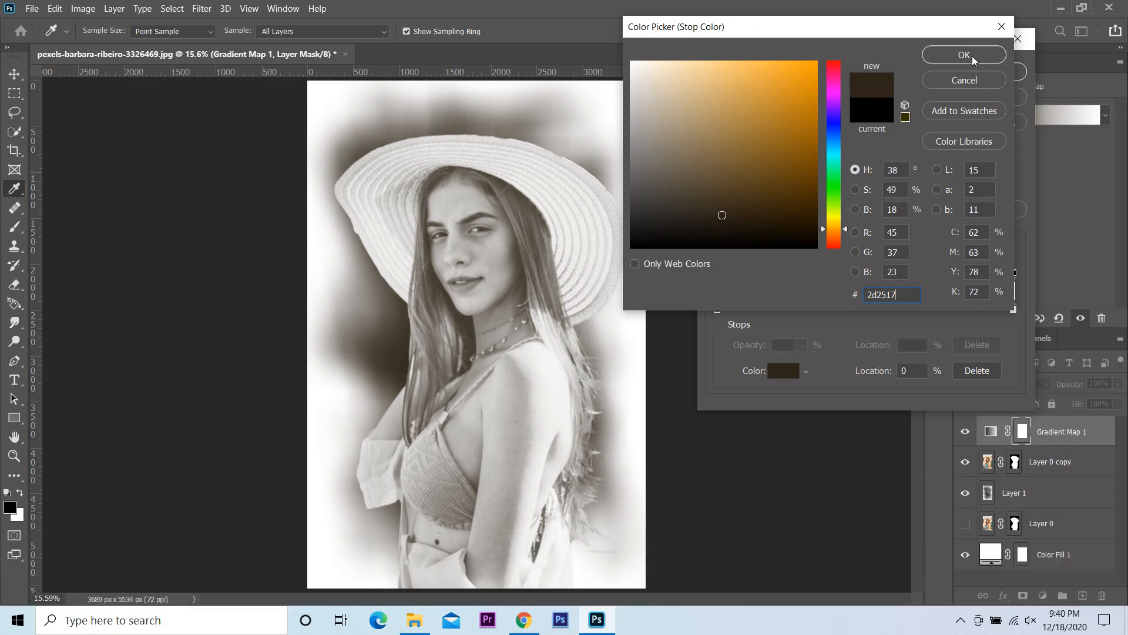
pyautogui.click(973, 55)
# - Set the gradient's white end stop to the pale pink #ffe4db and accept the custom gradient
pyautogui.click(1013, 311)
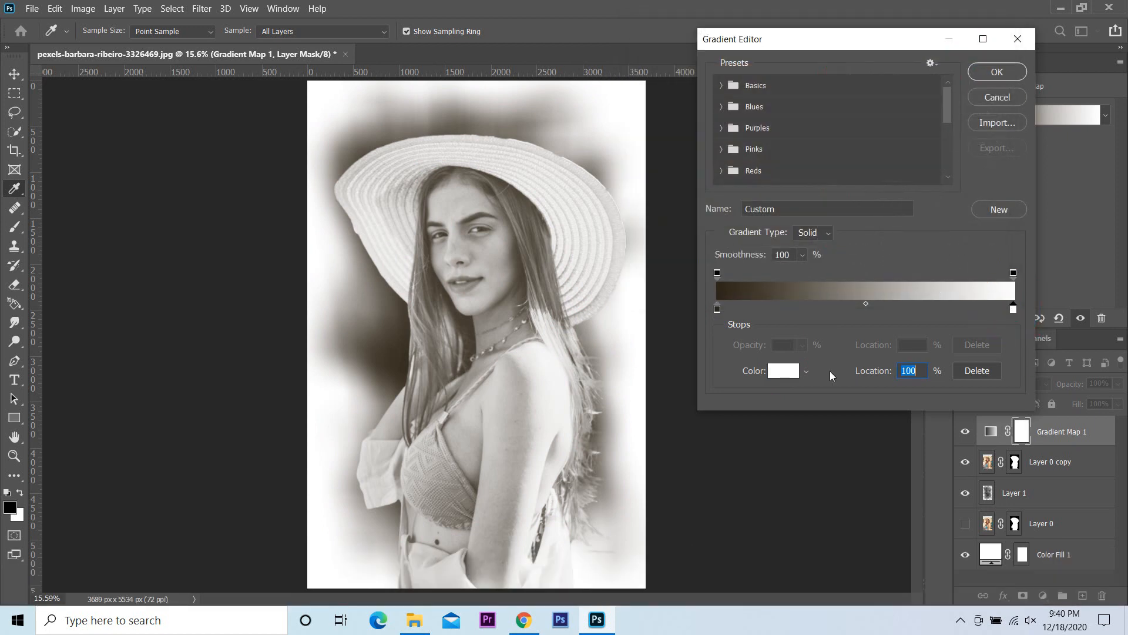
pyautogui.click(780, 375)
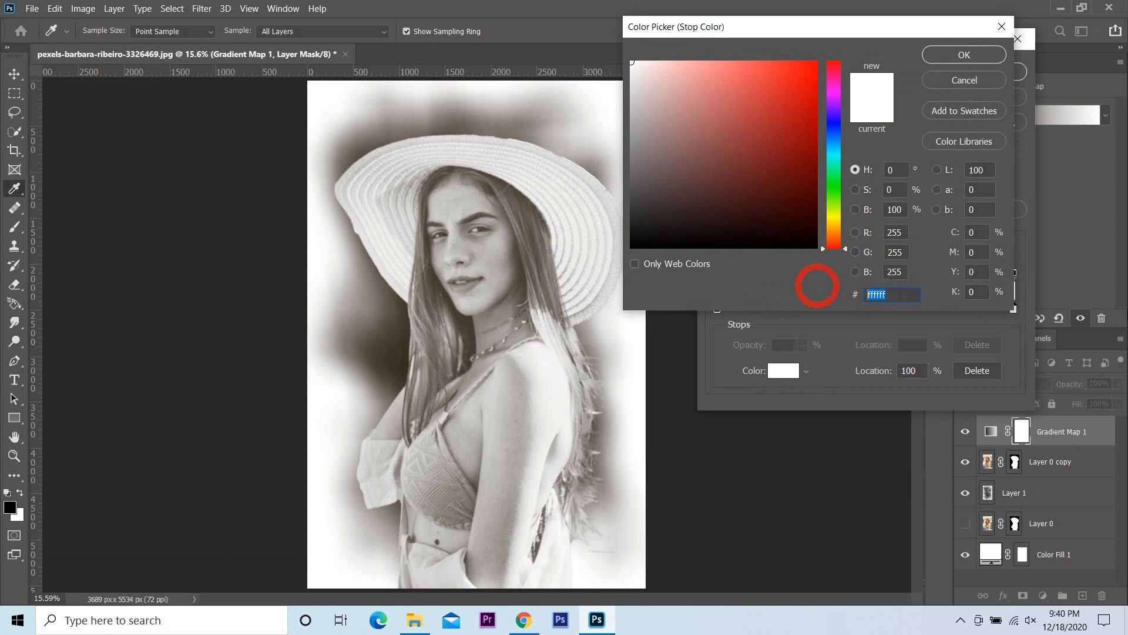
pyautogui.write('ff')
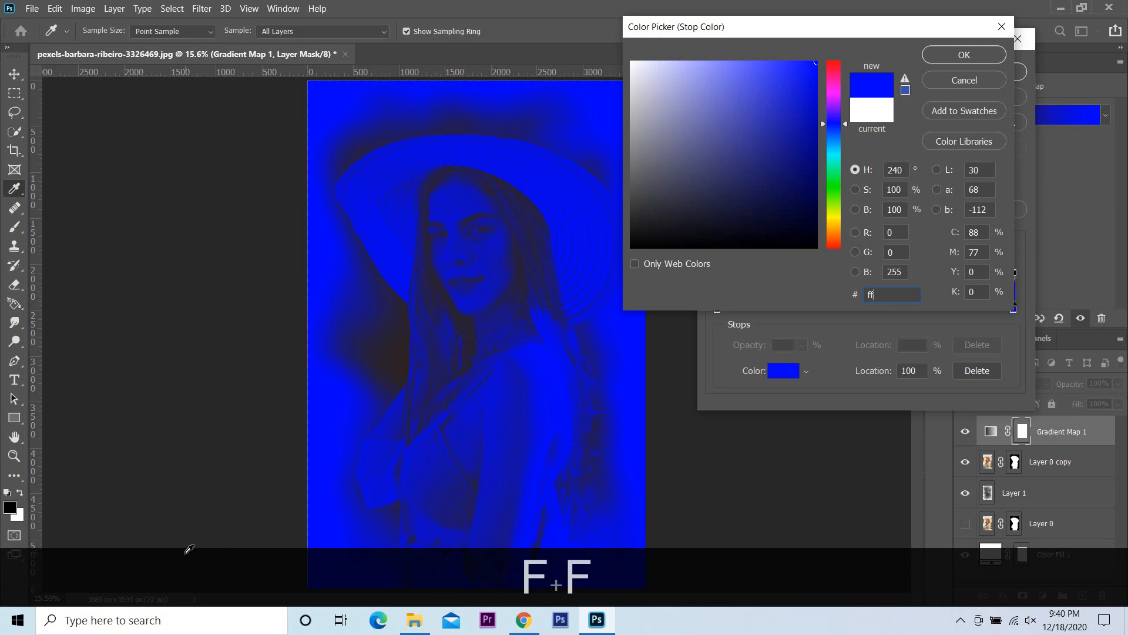
pyautogui.write('e4')
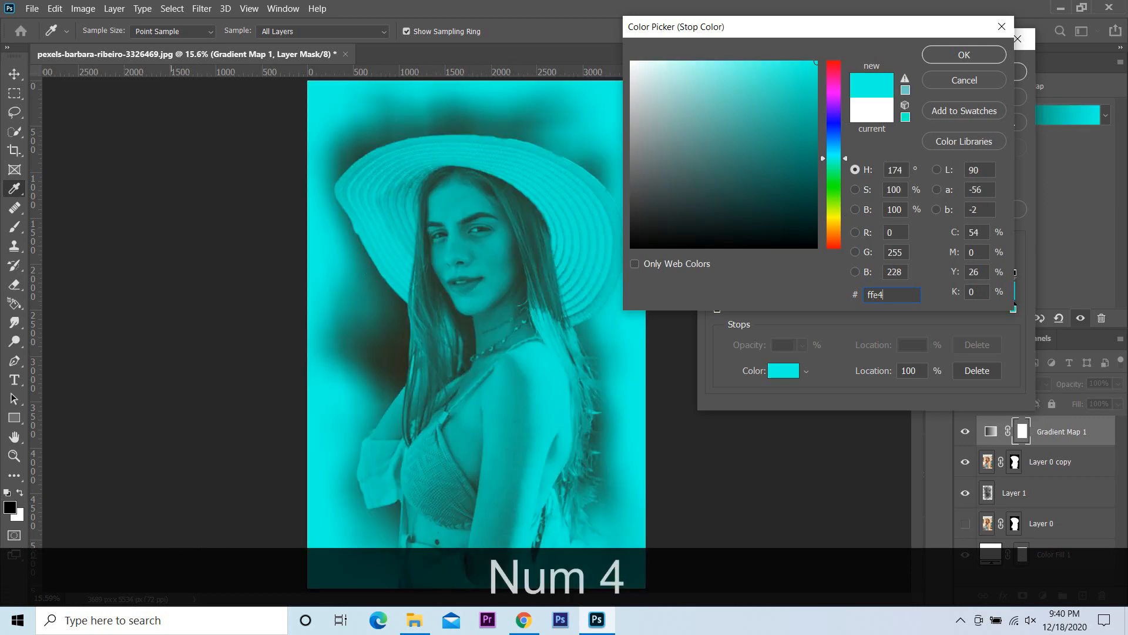
pyautogui.write('db')
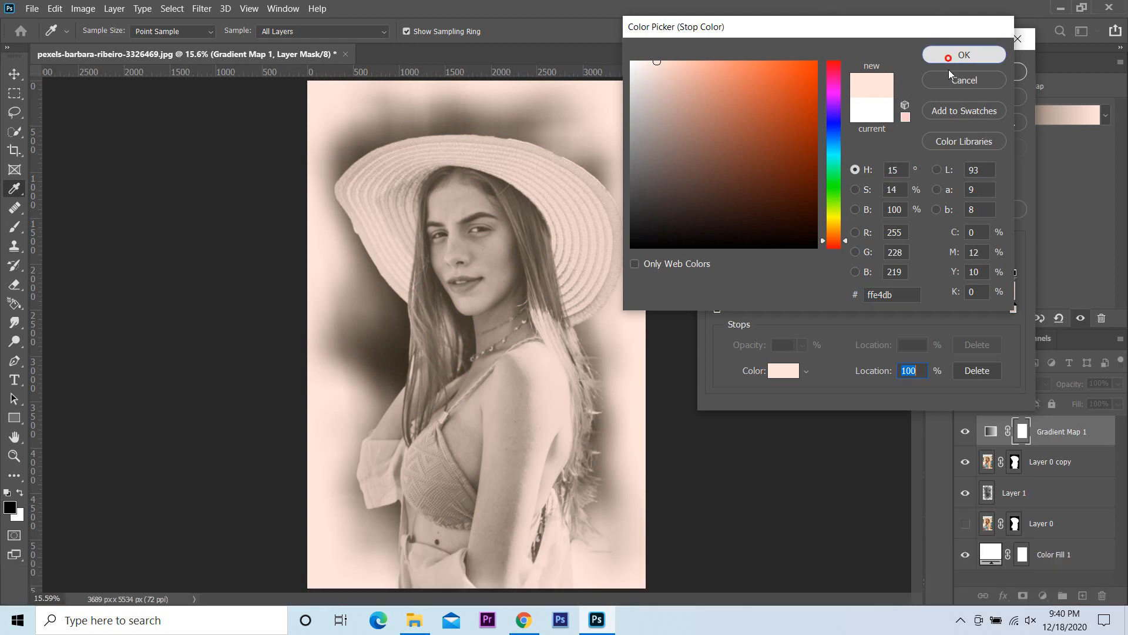
pyautogui.click(963, 54)
pyautogui.click(997, 74)
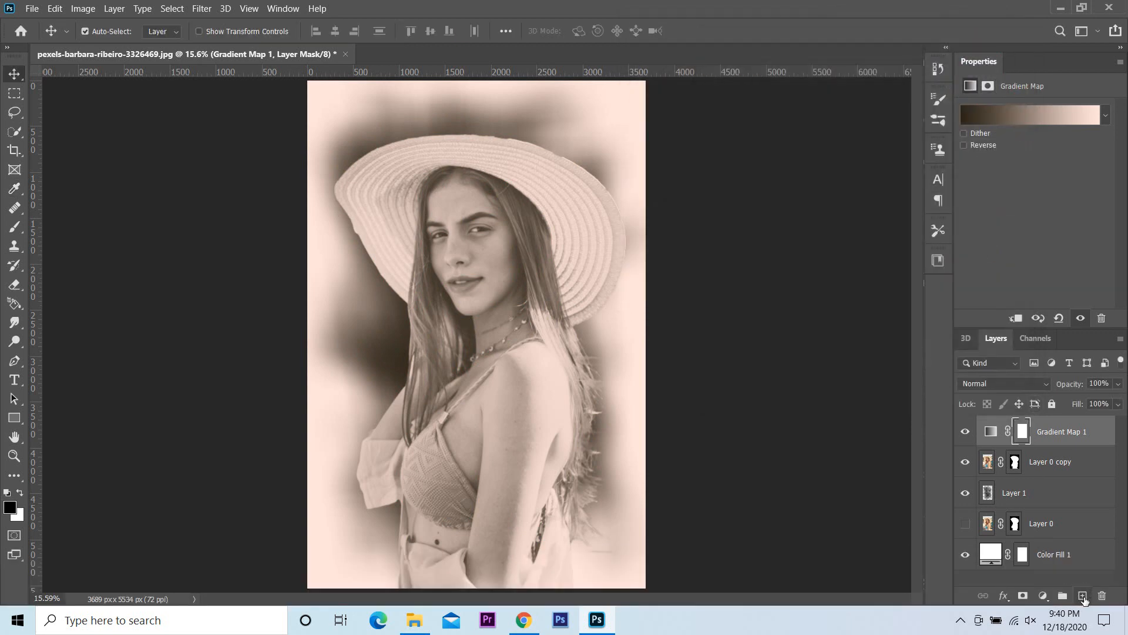
# - Add a new empty layer above Gradient Map 1 and set the foreground color to pink #ff0089
pyautogui.click(1082, 595)
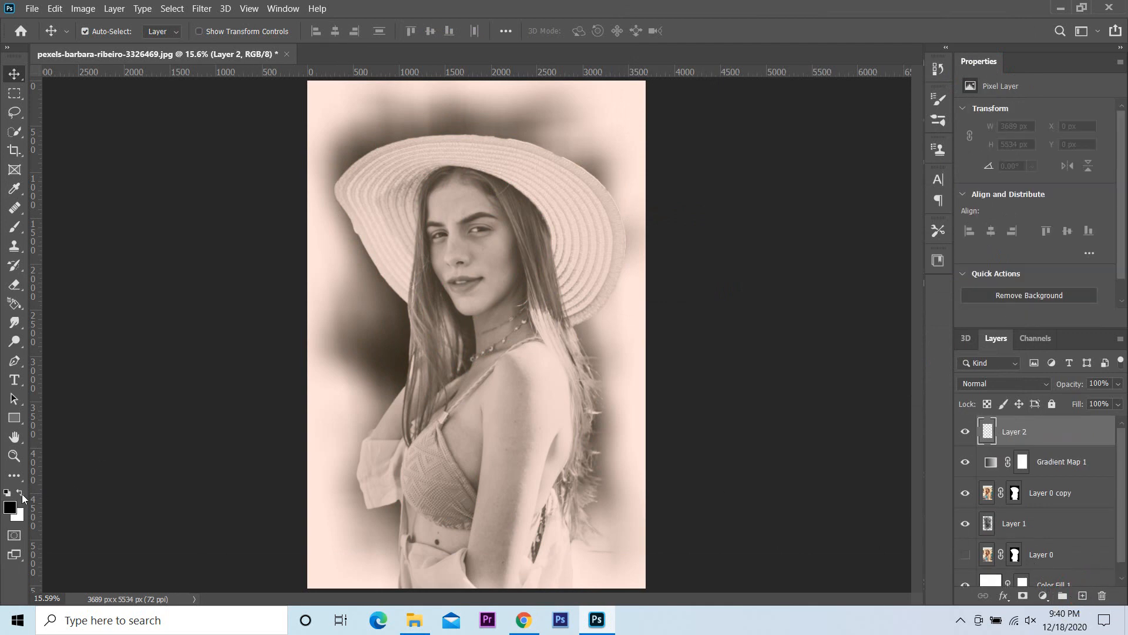
pyautogui.click(10, 508)
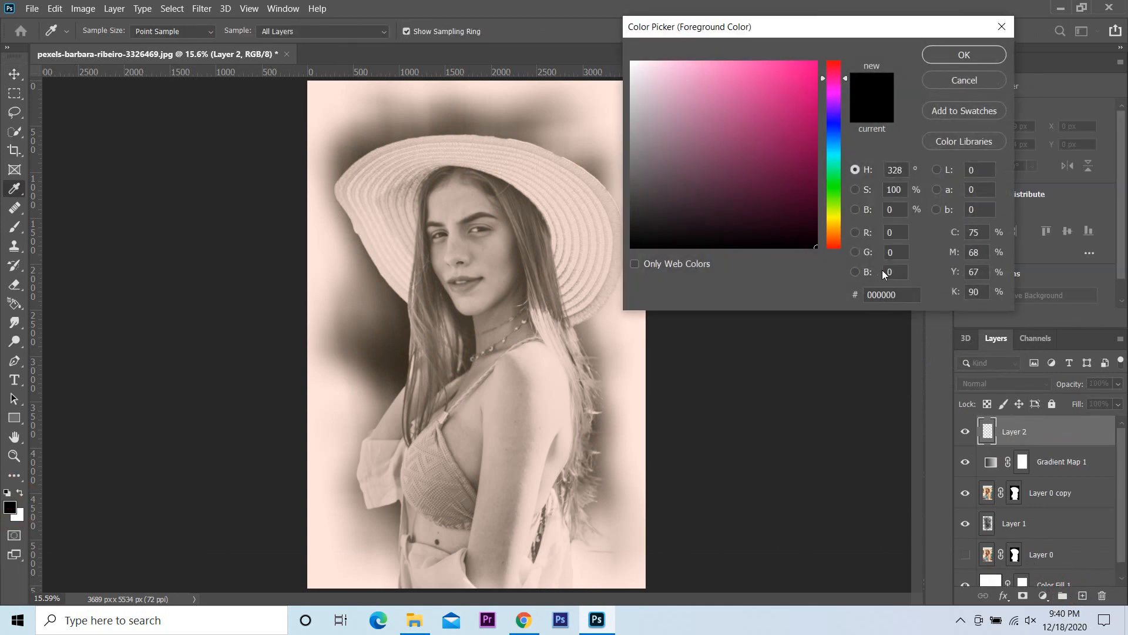
pyautogui.moveTo(904, 294); pyautogui.dragTo(848, 292)
pyautogui.write('ff')
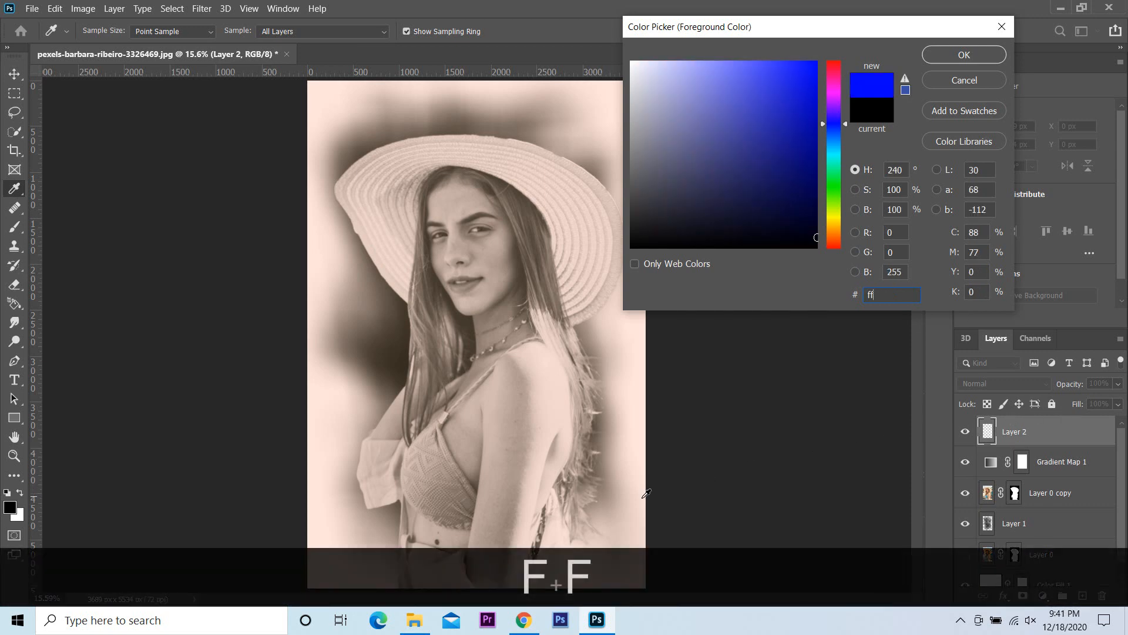
pyautogui.write('00')
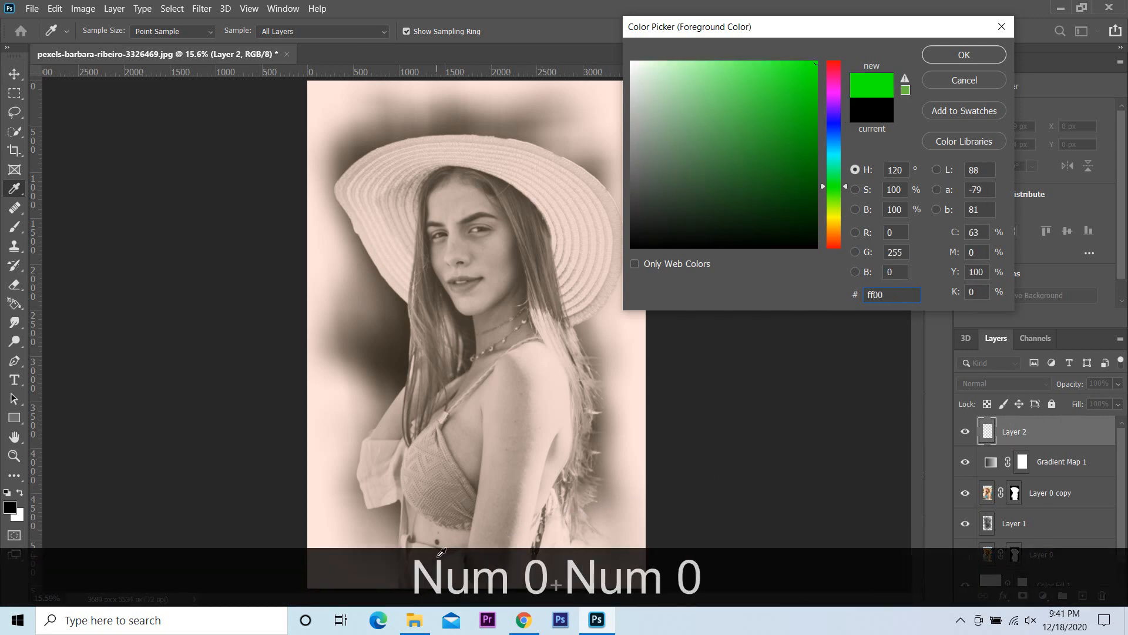
pyautogui.write('89')
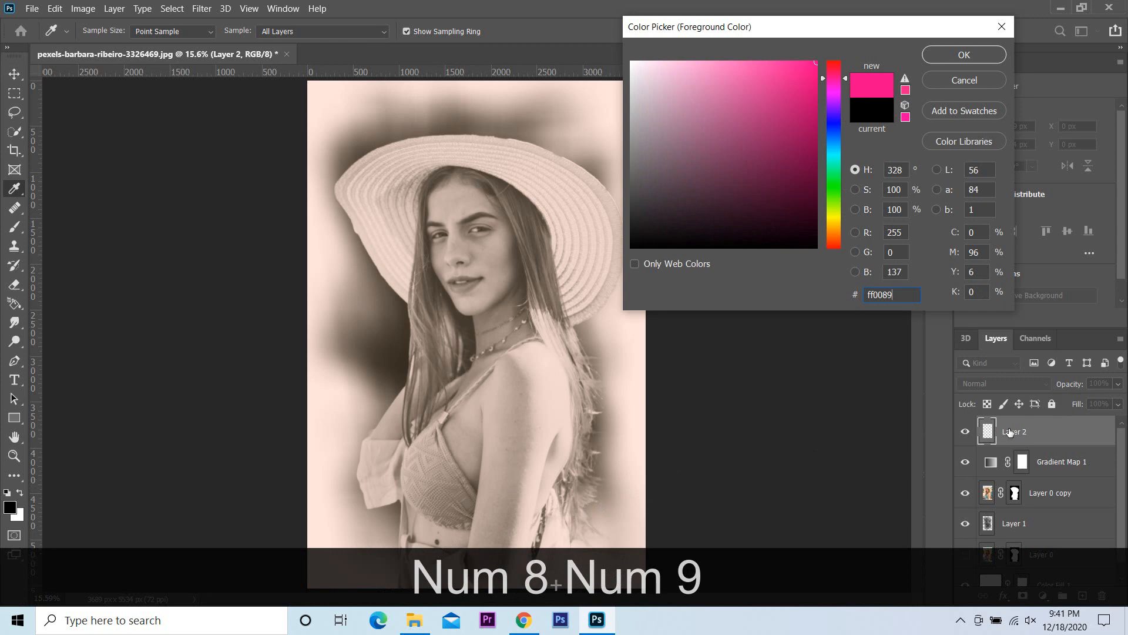
pyautogui.click(964, 56)
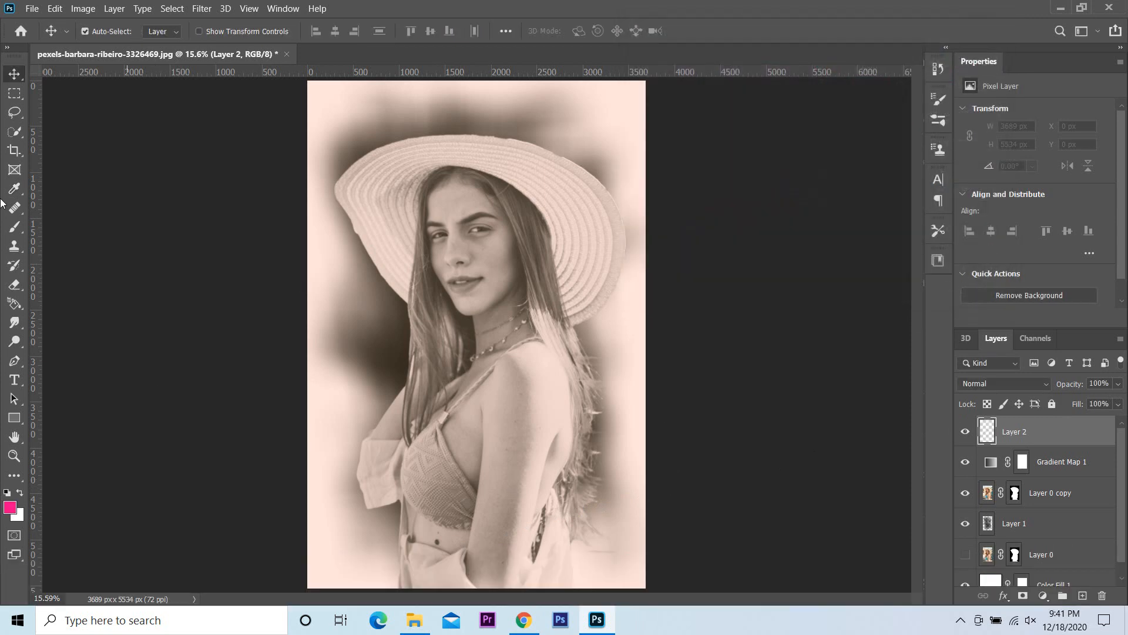
# - Choose the Soft Round brush from the General Brushes for the Brush tool
pyautogui.click(14, 227)
pyautogui.click(101, 32)
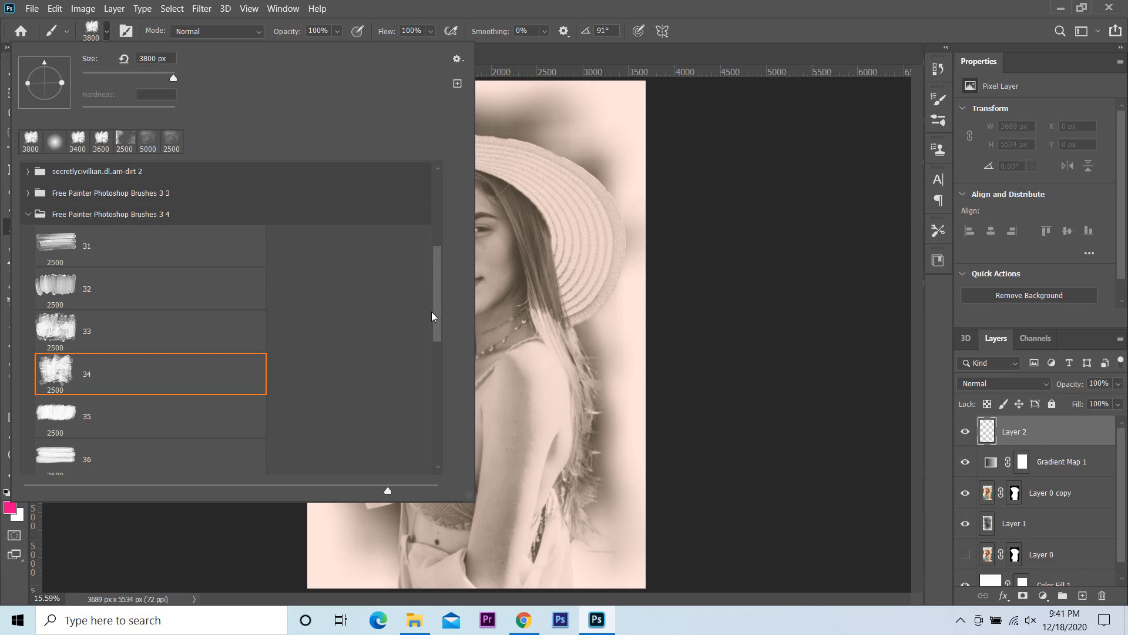
pyautogui.moveTo(436, 322); pyautogui.dragTo(434, 171)
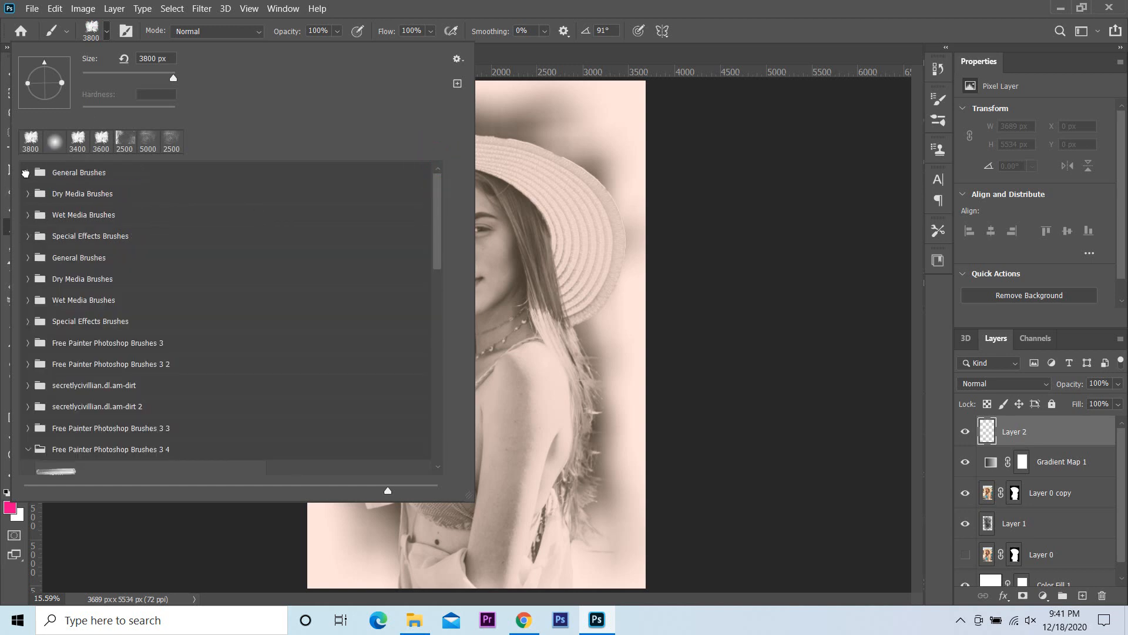
pyautogui.click(26, 173)
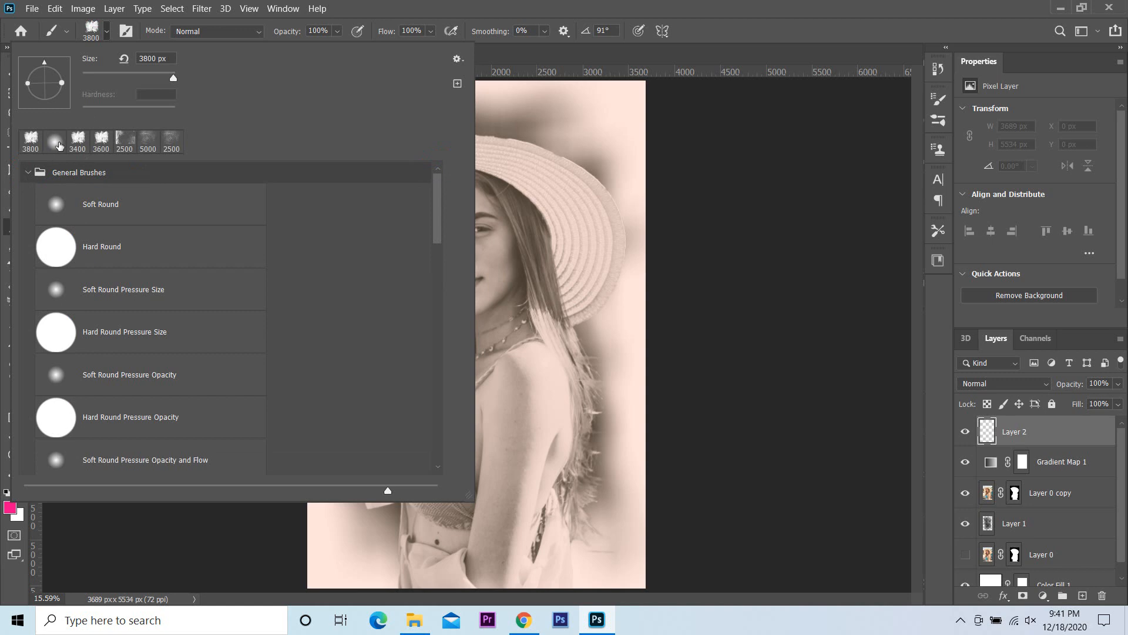
pyautogui.click(59, 145)
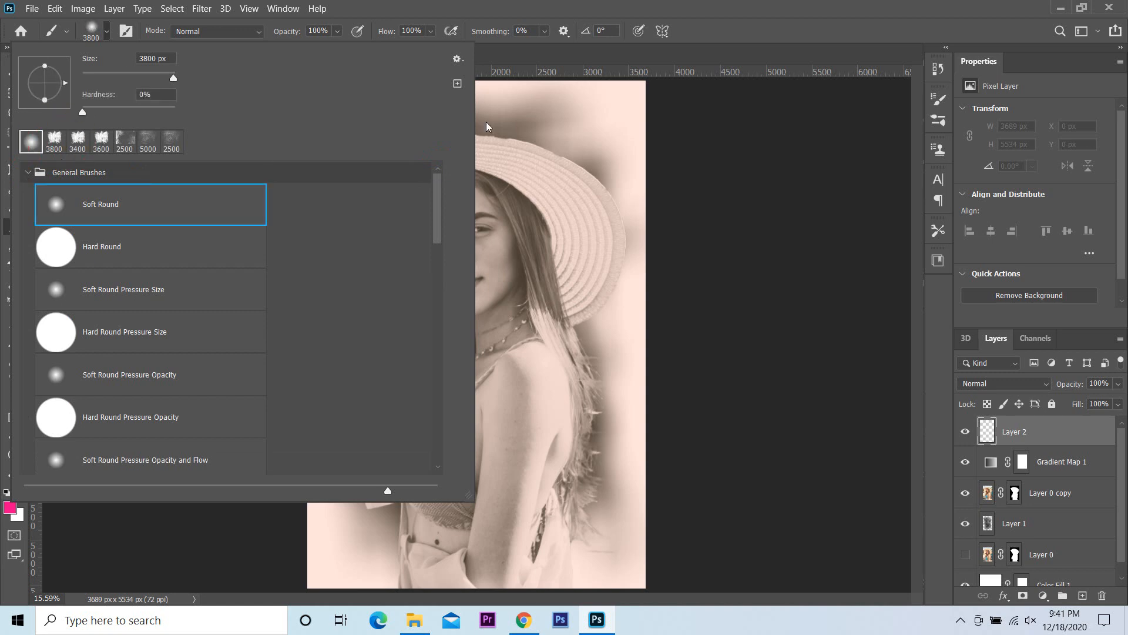
pyautogui.click(857, 5)
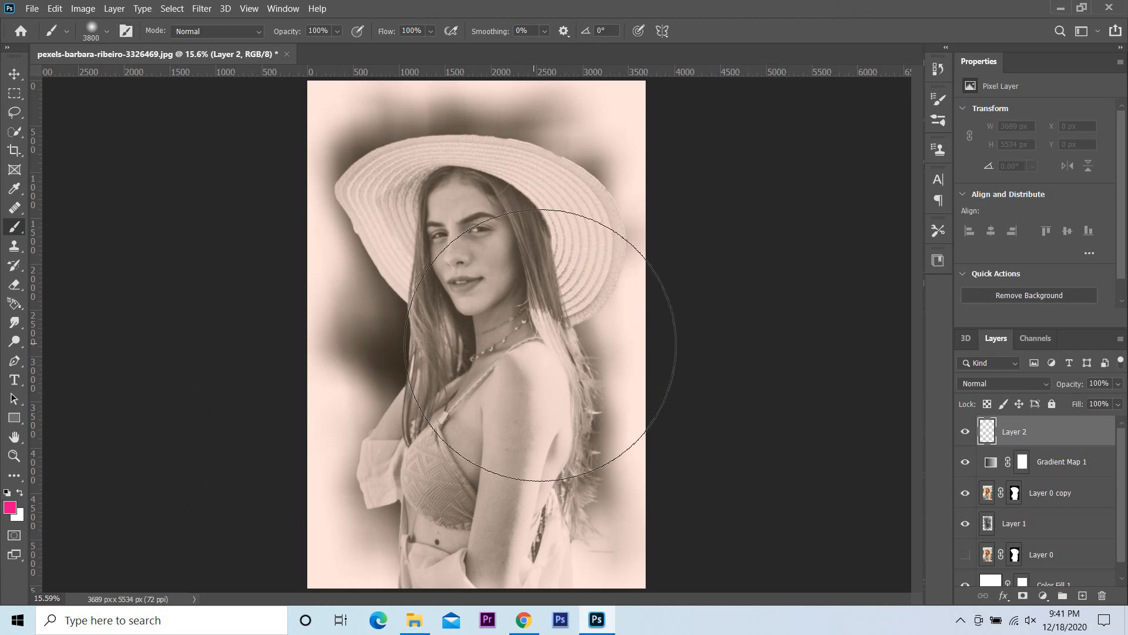
# - Enlarge the soft brush to 4900 px and dab it once in pink over the woman's shoulder on Layer 2
pyautogui.press(']')
pyautogui.press(']')
pyautogui.press(']')
pyautogui.press(']')
pyautogui.press(']')
pyautogui.press(']')
pyautogui.press(']')
pyautogui.press(']')
pyautogui.press(']')
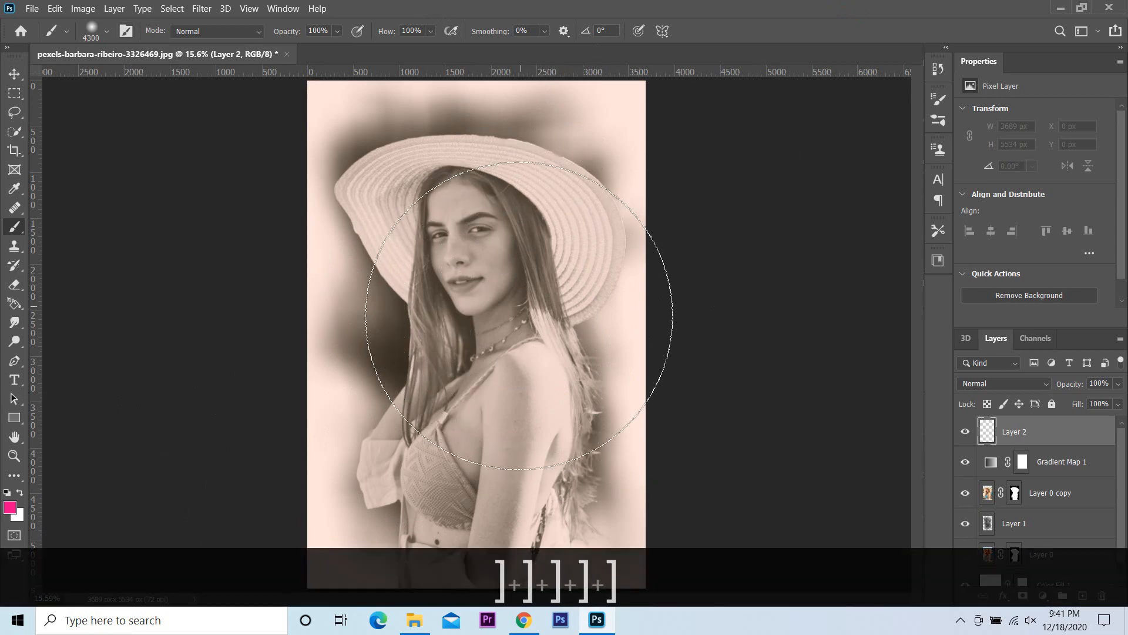
pyautogui.press(']')
pyautogui.press(']')
pyautogui.press(']')
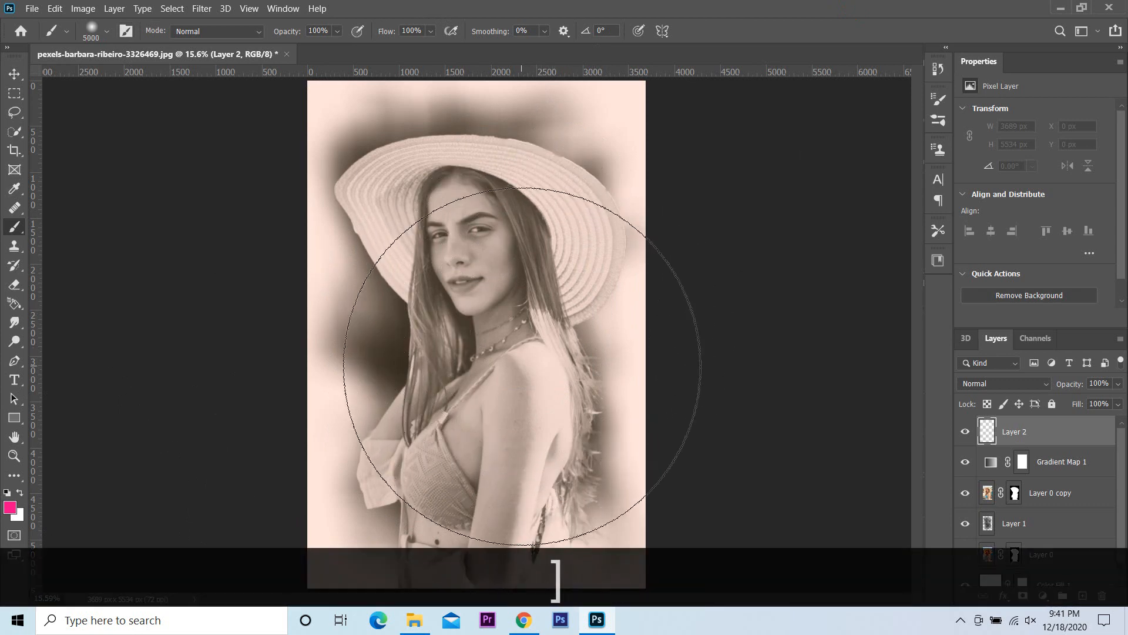
pyautogui.press(']')
pyautogui.press(']')
pyautogui.press('[')
pyautogui.press('[')
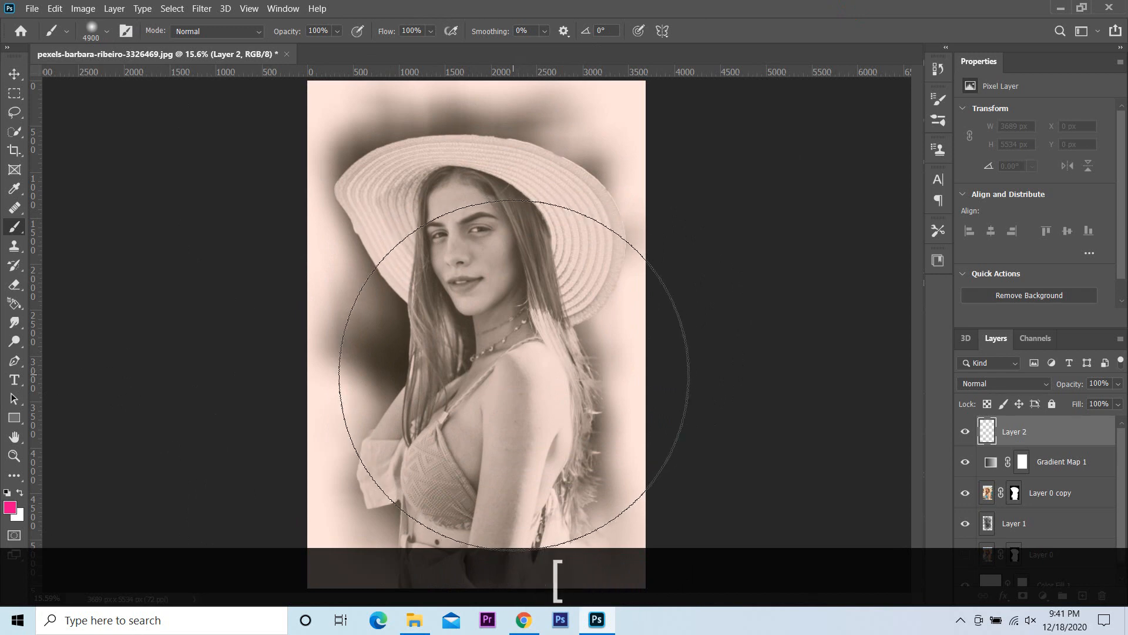
pyautogui.press(']')
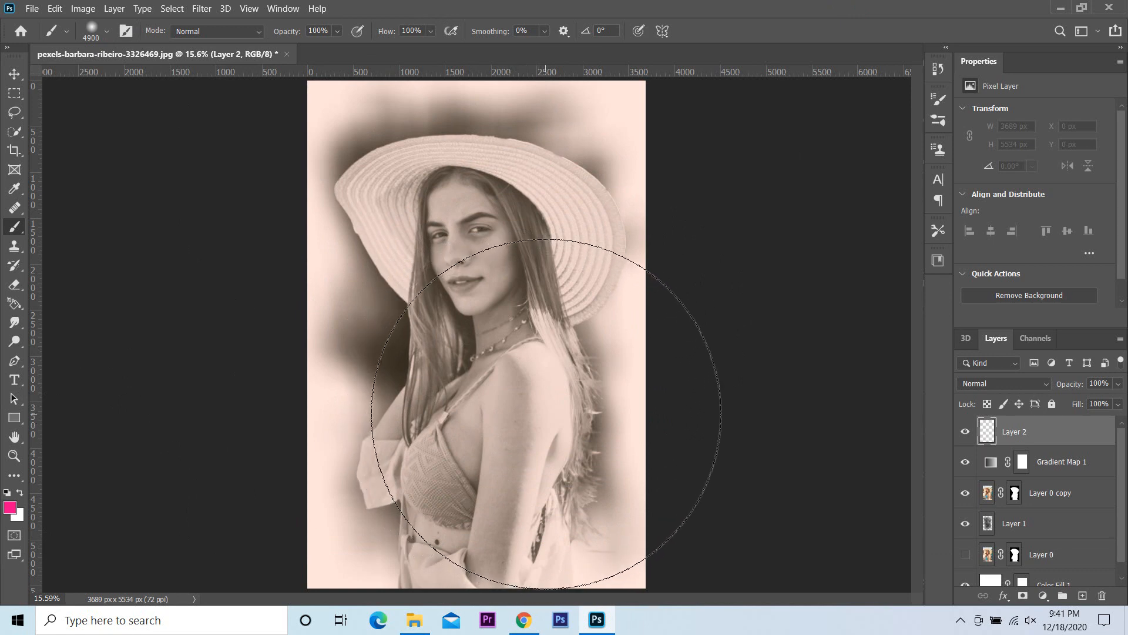
pyautogui.click(546, 413)
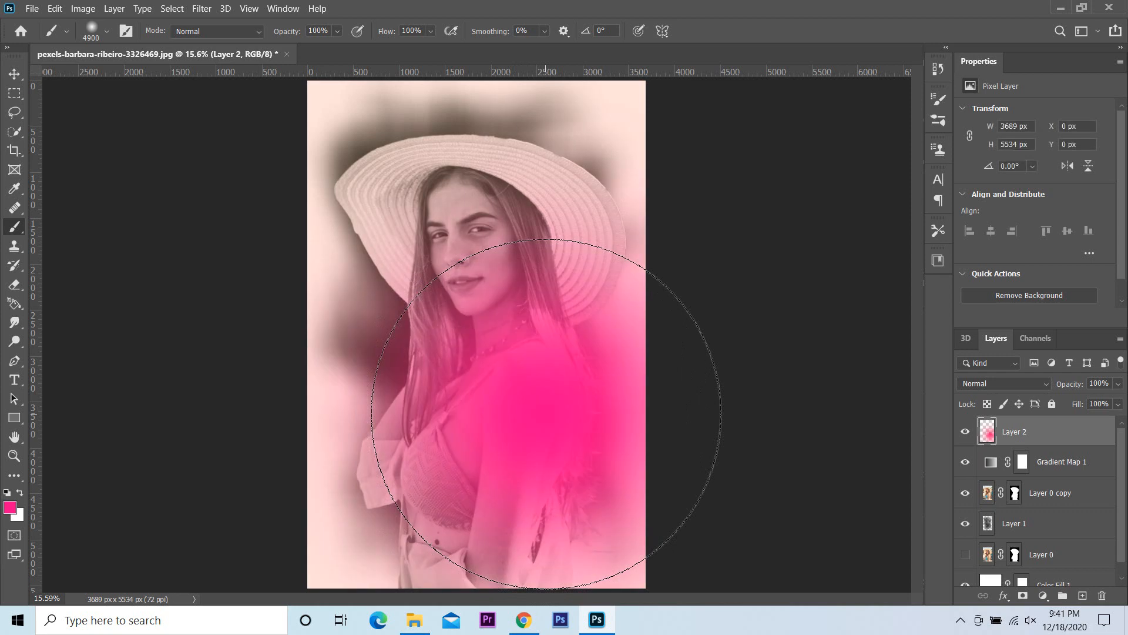
# - Set Layer 2's blending mode to Color and move its pink glow straight up by about 417 px
pyautogui.click(1044, 385)
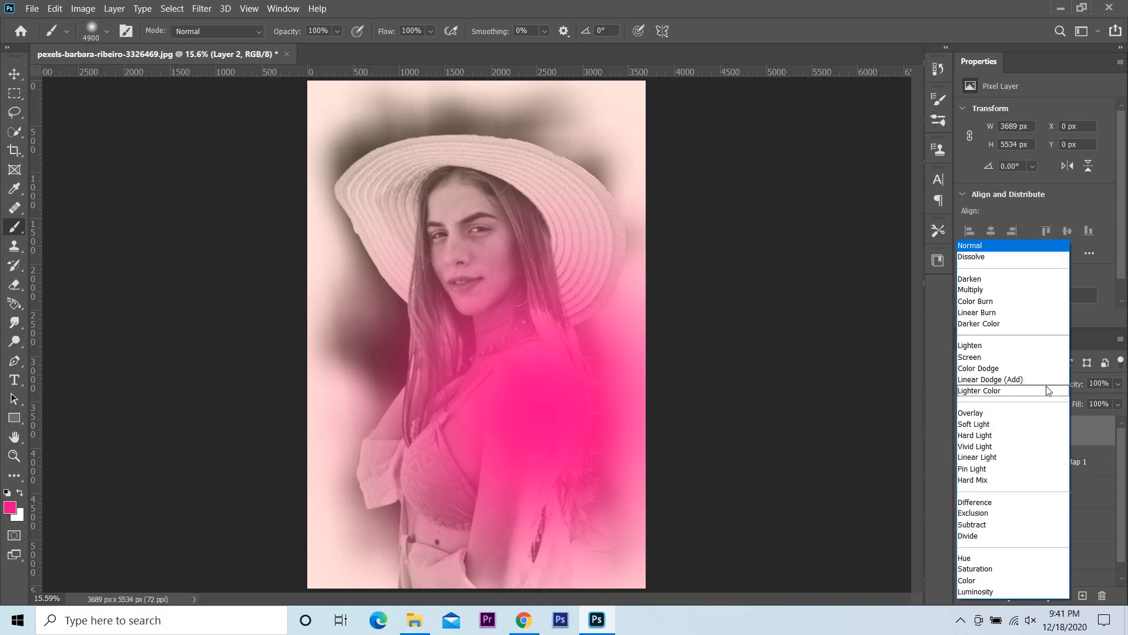
pyautogui.click(988, 581)
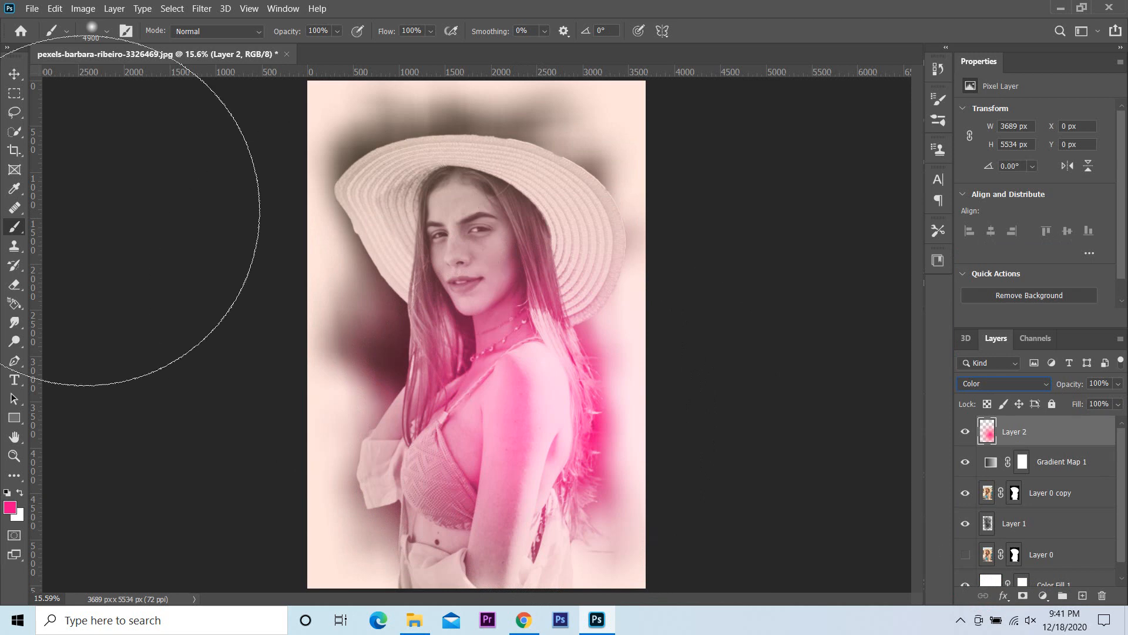
pyautogui.click(14, 74)
pyautogui.moveTo(587, 448); pyautogui.dragTo(587, 408)
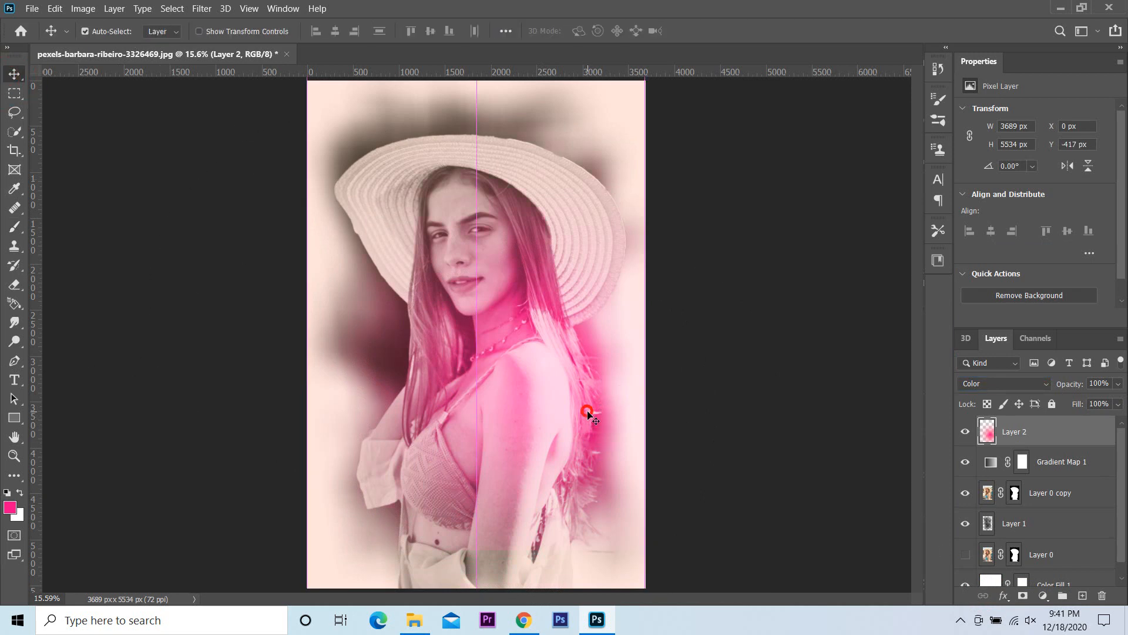